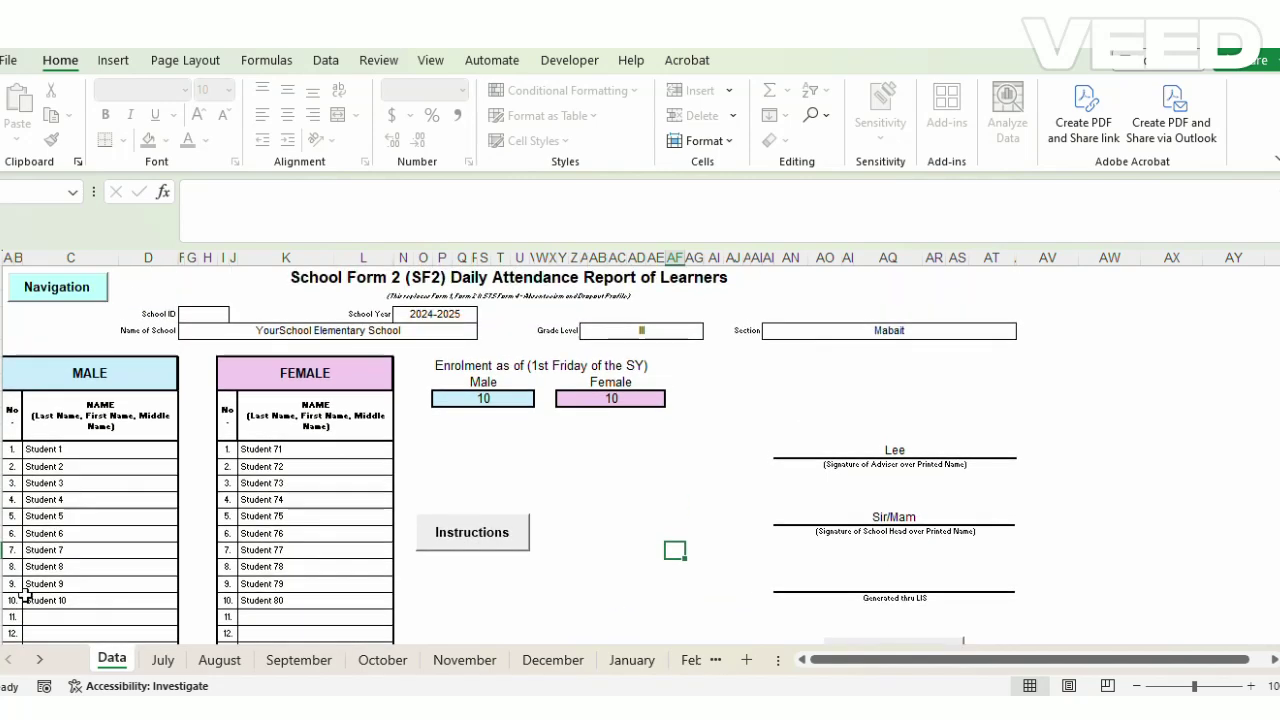
Step: Open the July attendance sheet and examine the learner list and the monthly summary
drag(89, 549, 89, 602)
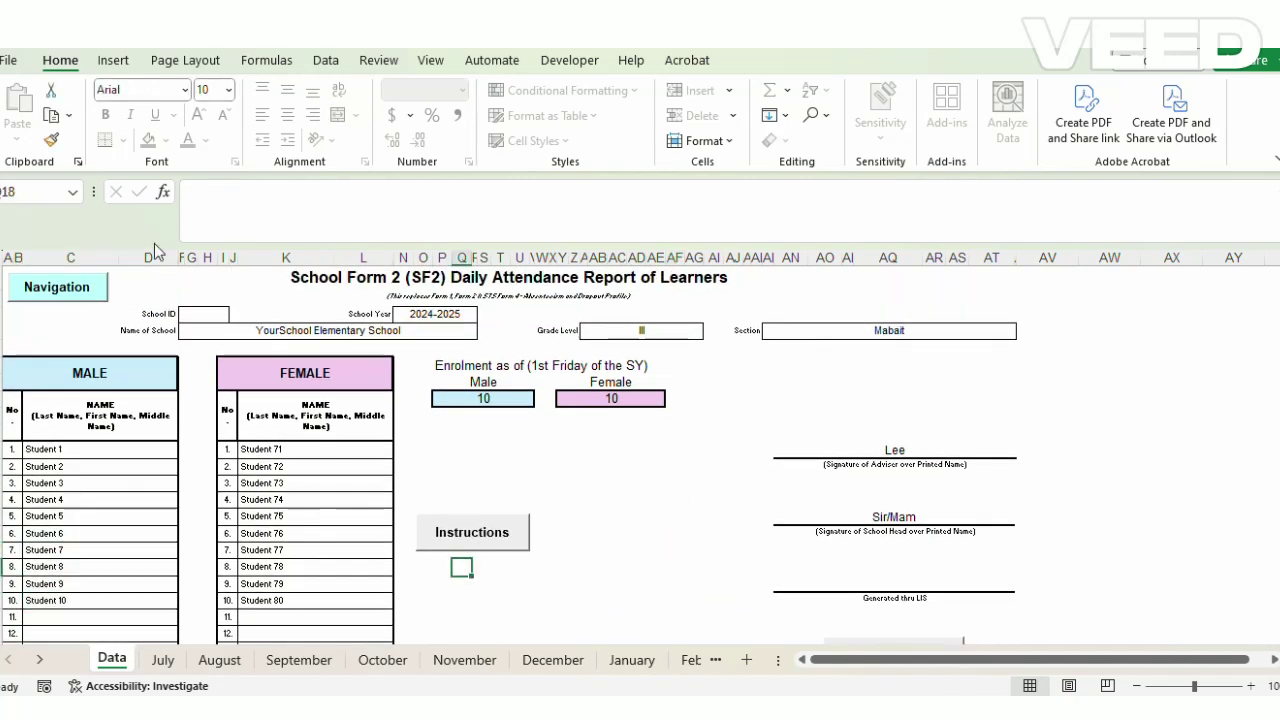
click(56, 290)
click(520, 310)
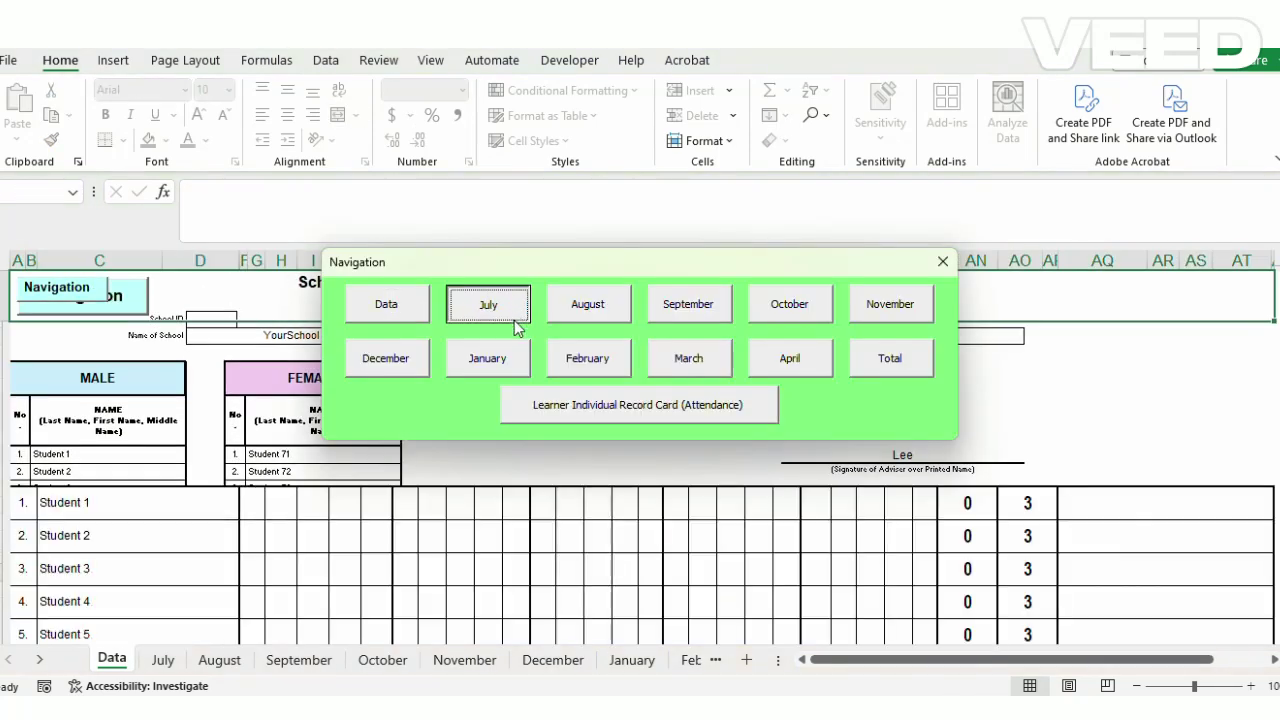
scroll(167, 524, down, 5)
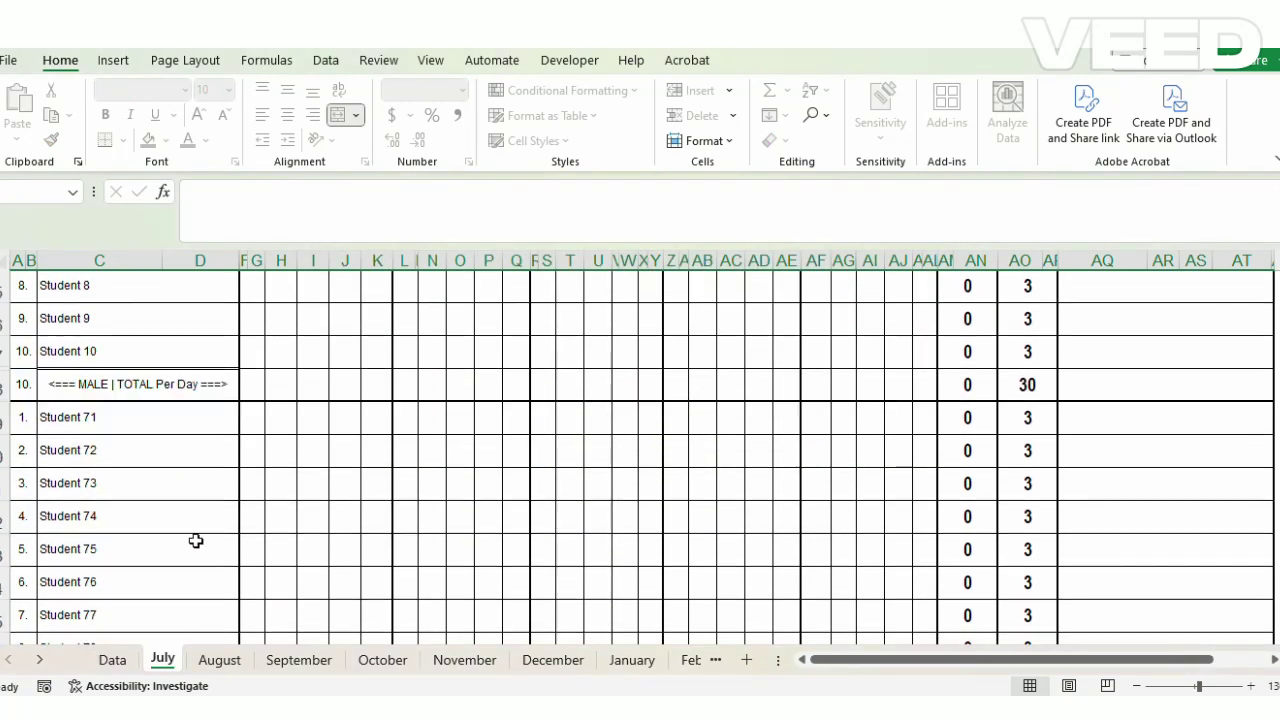
scroll(1143, 491, down, 4)
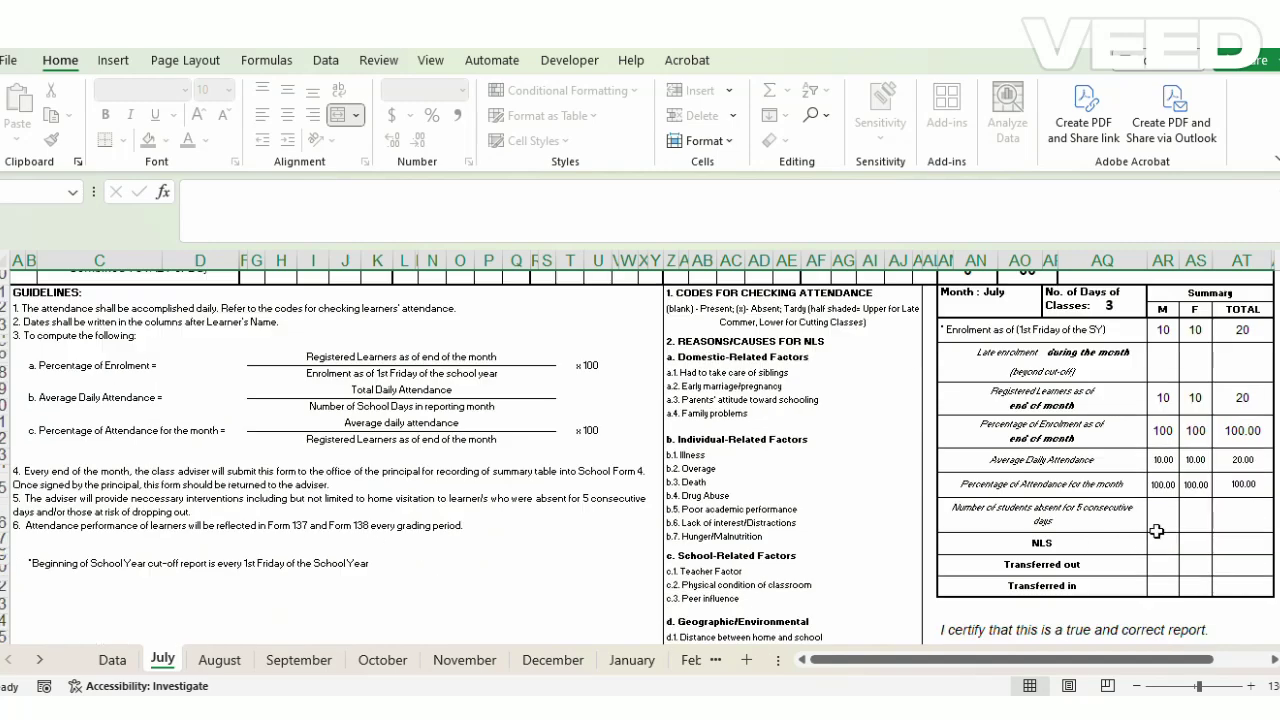
scroll(1154, 528, up, 9)
scroll(395, 537, up, 1)
Step: Return to the Data sheet and delete male entries Student 6 to Student 10 and the female entries in rows 6 to 10
click(67, 303)
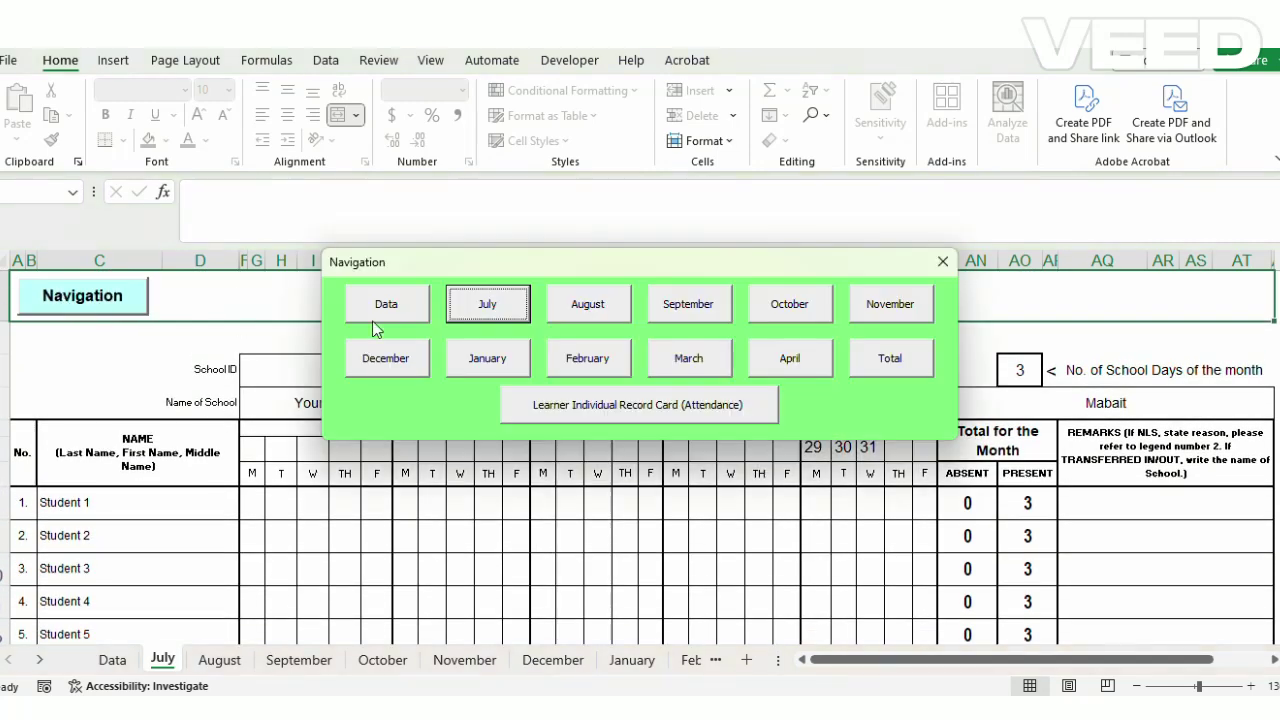
click(386, 300)
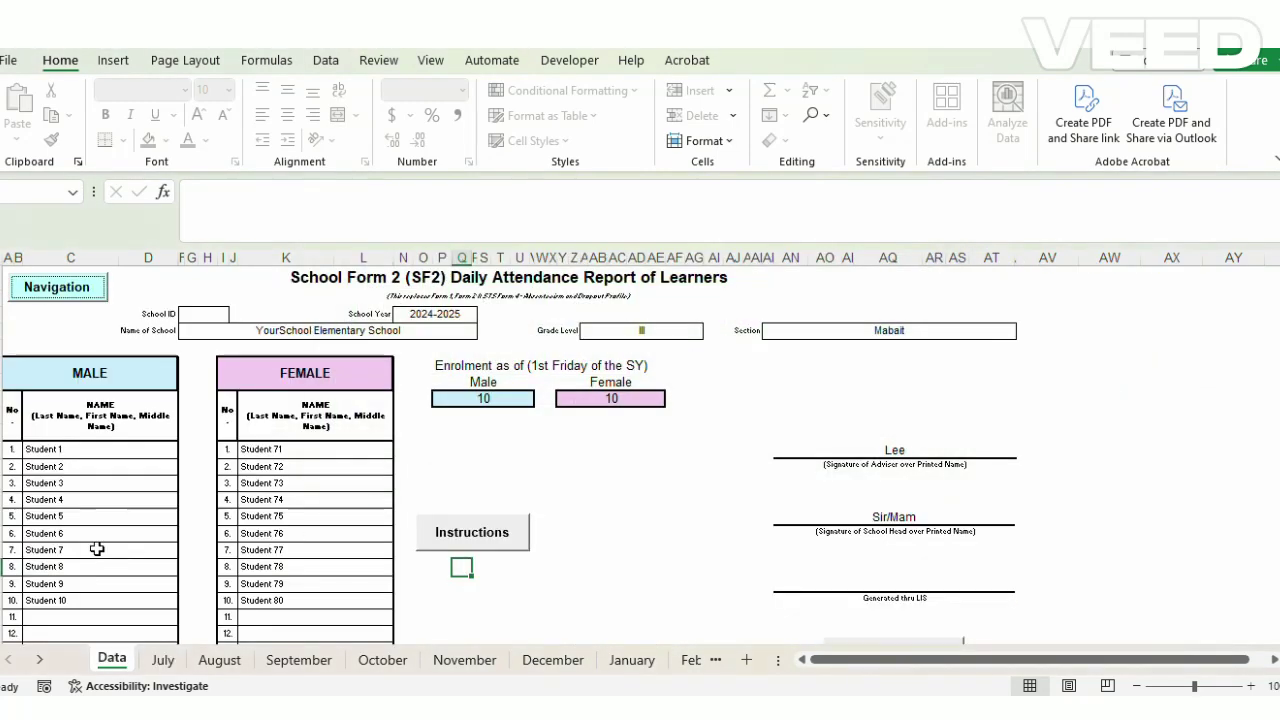
drag(97, 533, 103, 598)
key(Delete)
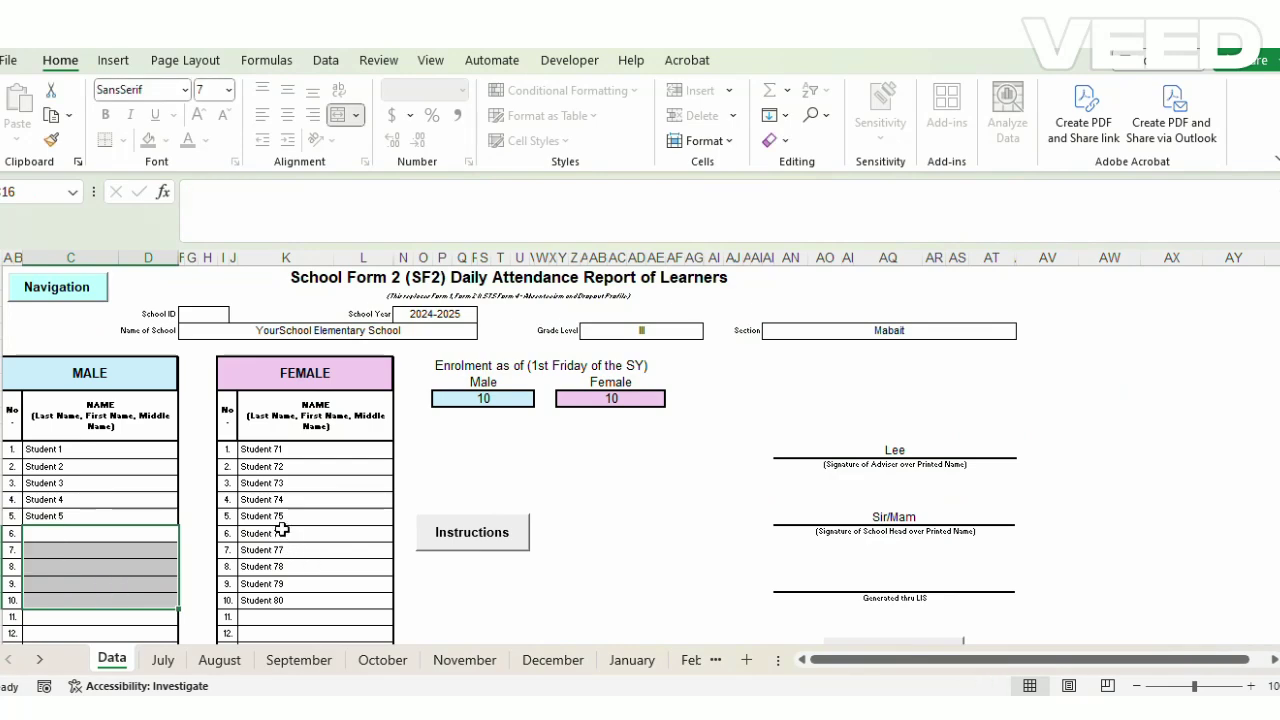
drag(282, 530, 276, 600)
key(Delete)
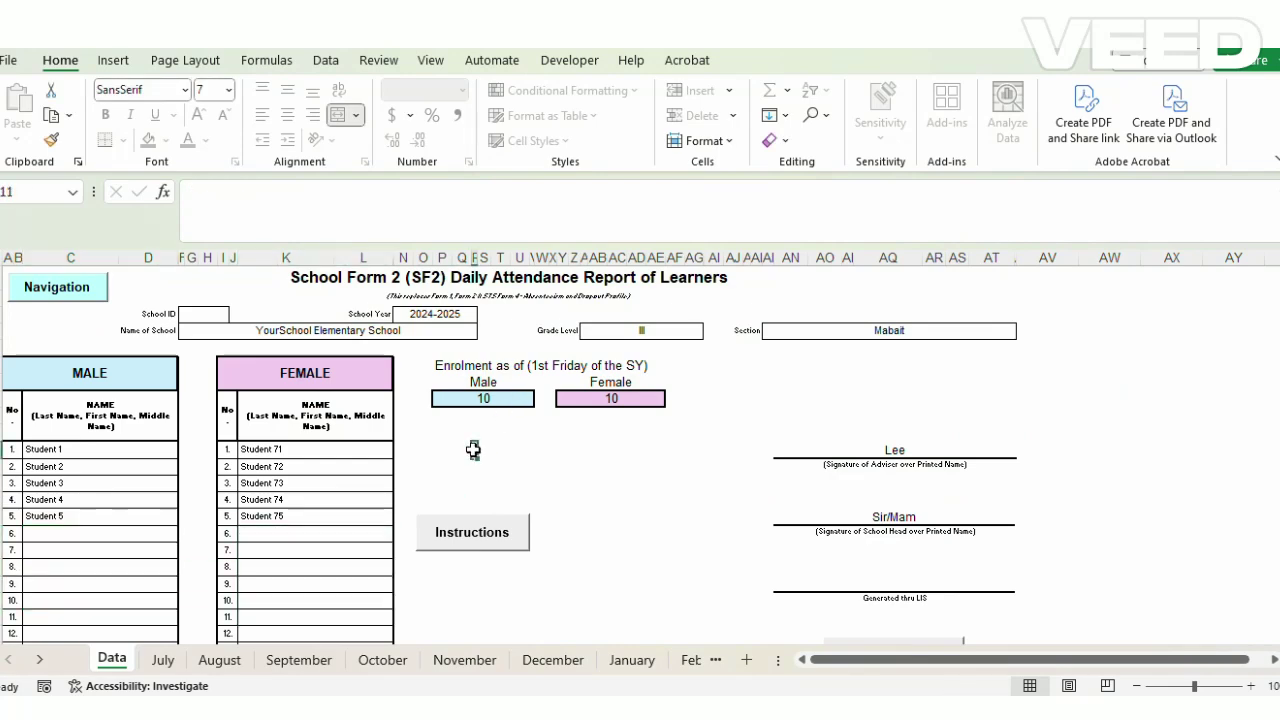
Step: Open the July sheet and check the shortened male and female lists and the enrolment figures in the summary
click(57, 289)
click(486, 308)
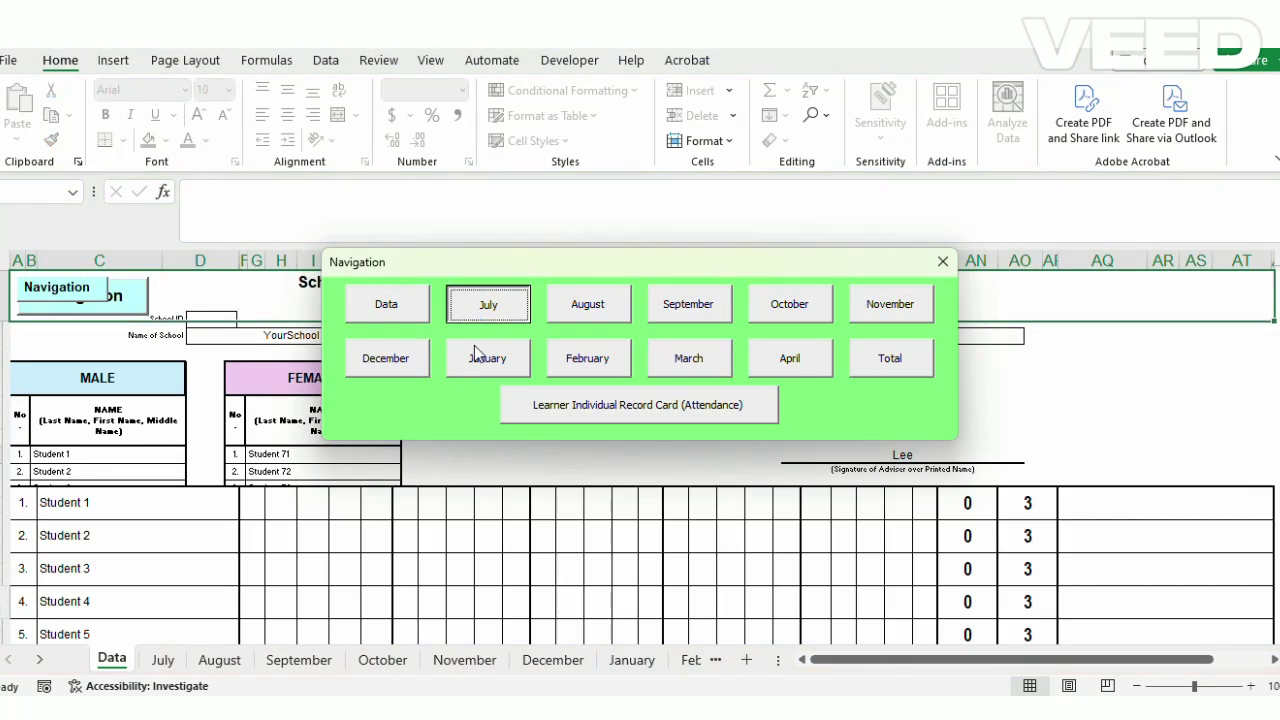
scroll(466, 457, down, 3)
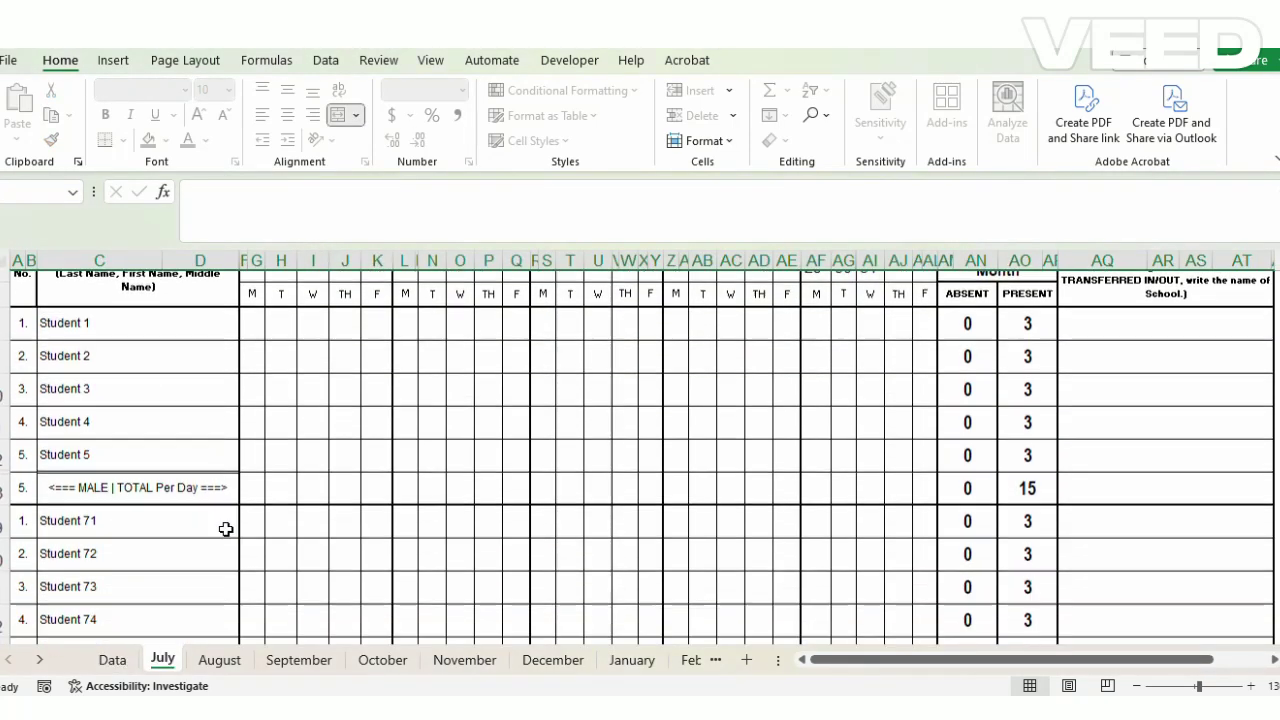
scroll(974, 512, down, 2)
scroll(780, 545, up, 3)
scroll(740, 557, down, 2)
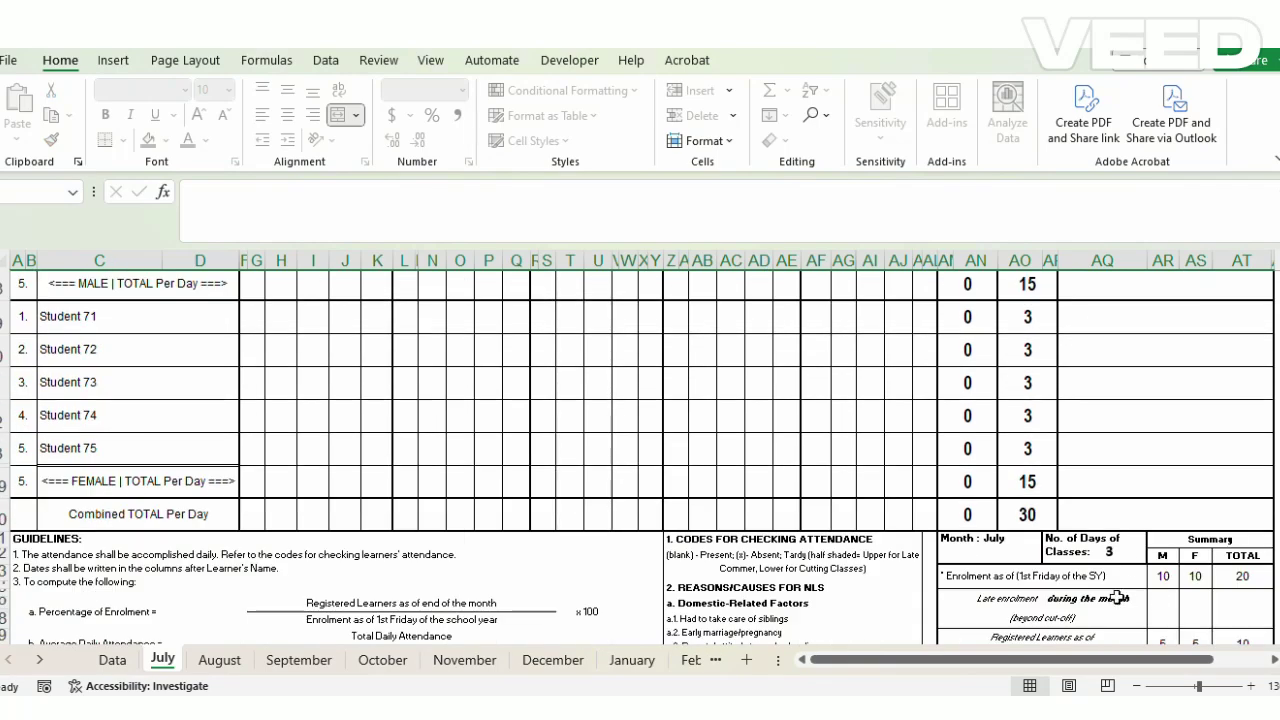
scroll(1125, 570, down, 1)
scroll(1200, 515, up, 5)
Step: Return to the Data sheet and set the first-Friday enrolment to 5 for male and 5 for female
click(75, 295)
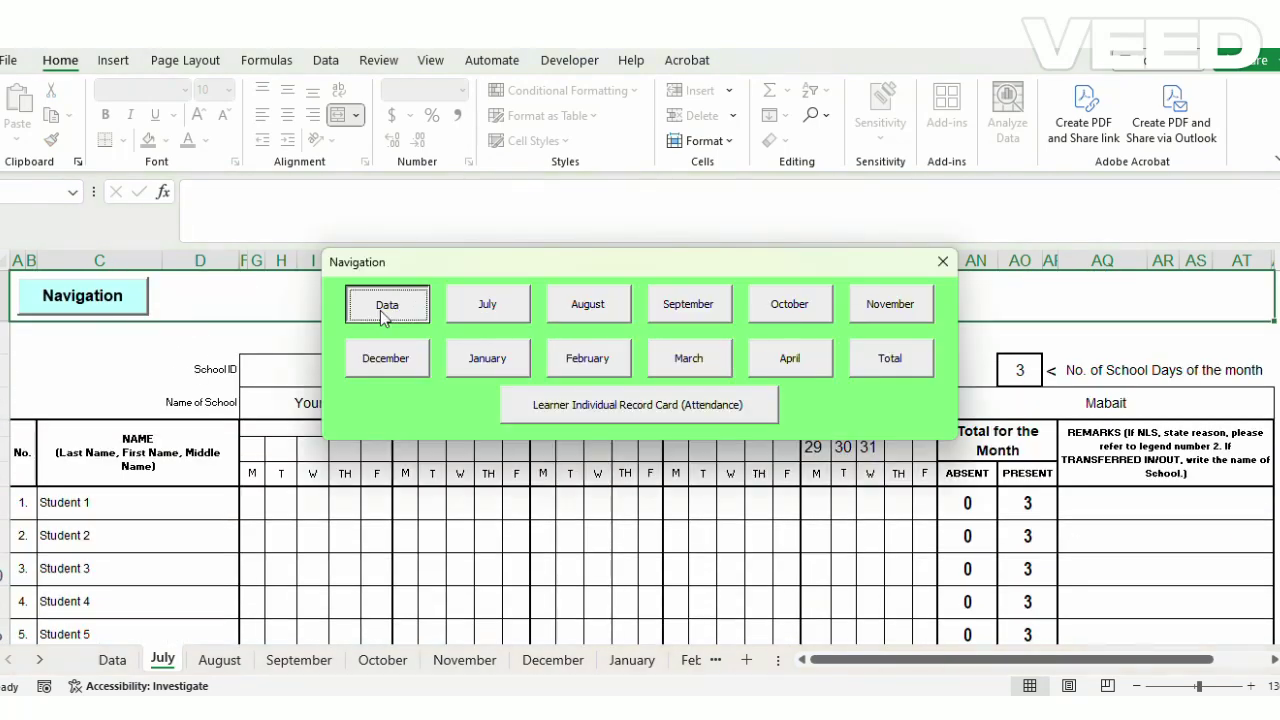
click(391, 305)
click(488, 397)
text(5)
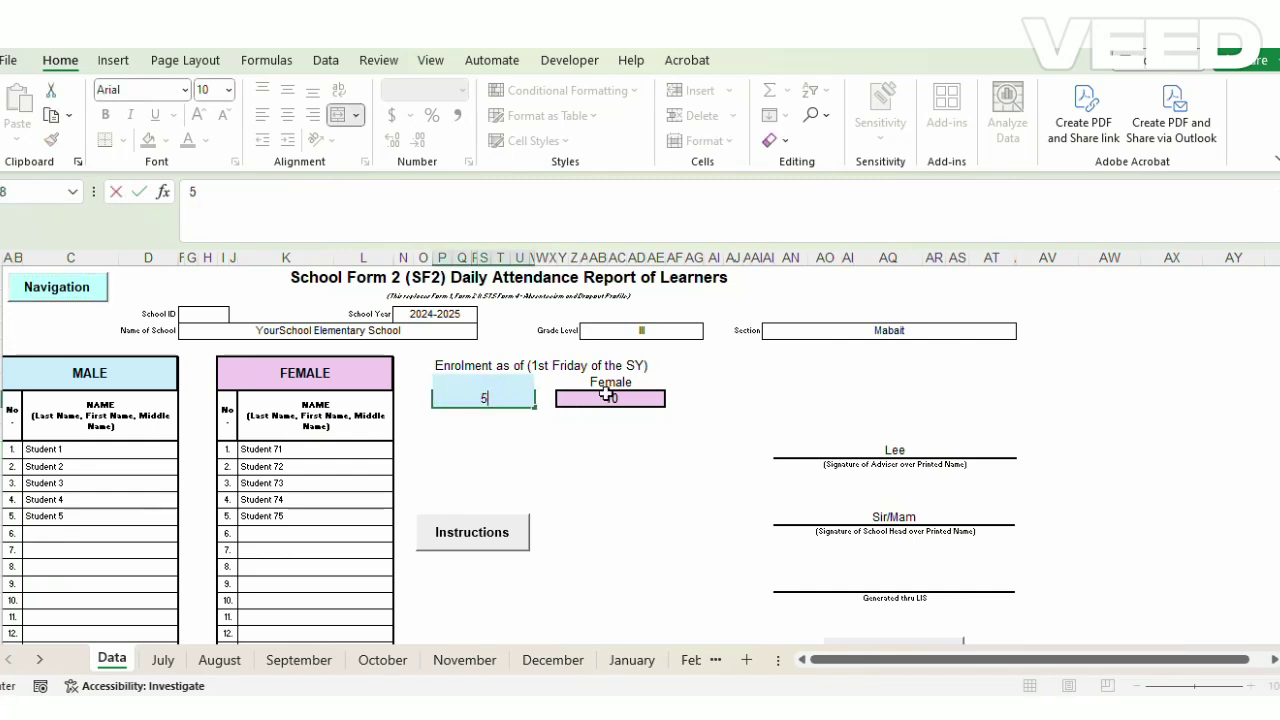
click(607, 397)
text(5)
click(616, 450)
Step: Open the July sheet again and check the enrolment row of the monthly summary
click(88, 290)
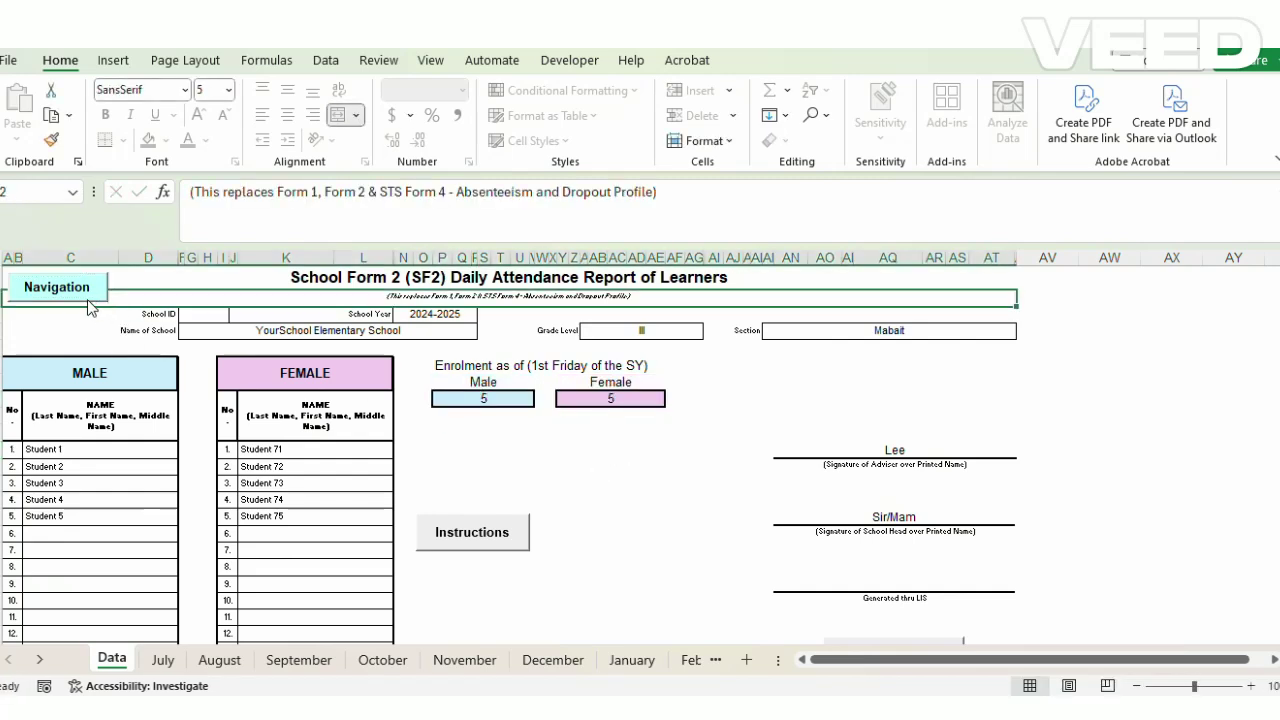
click(488, 304)
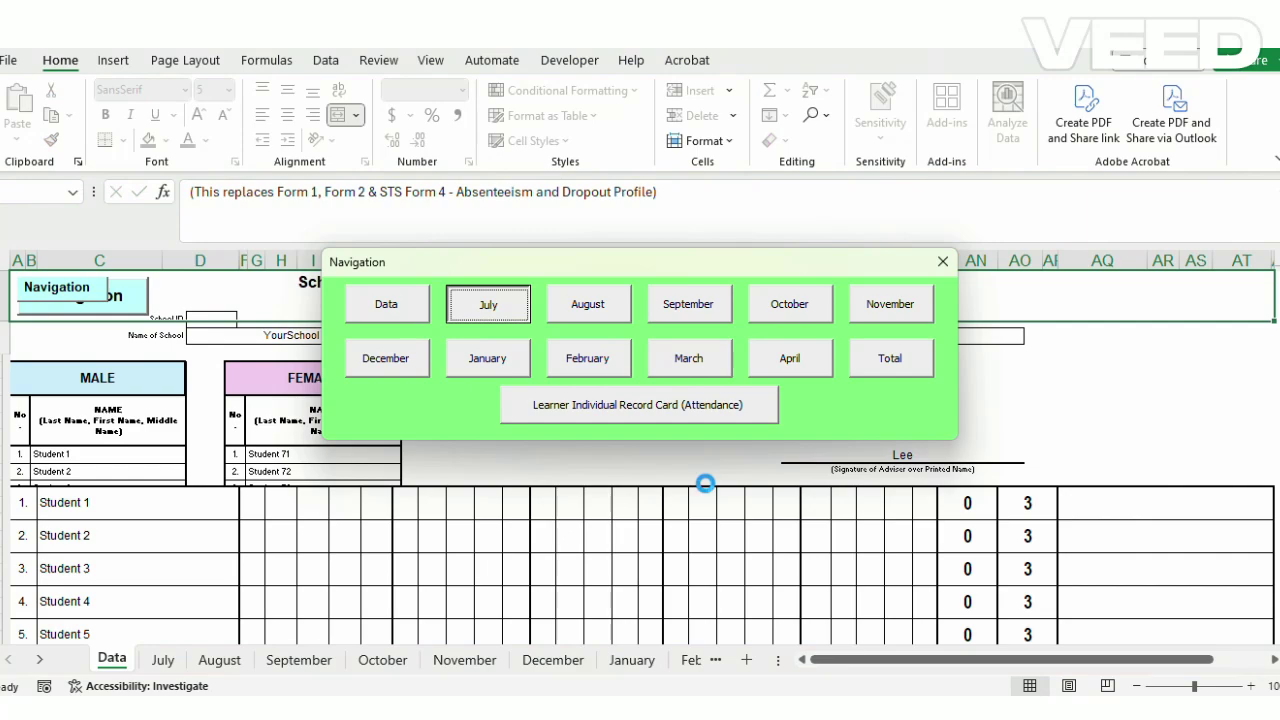
scroll(706, 490, down, 15)
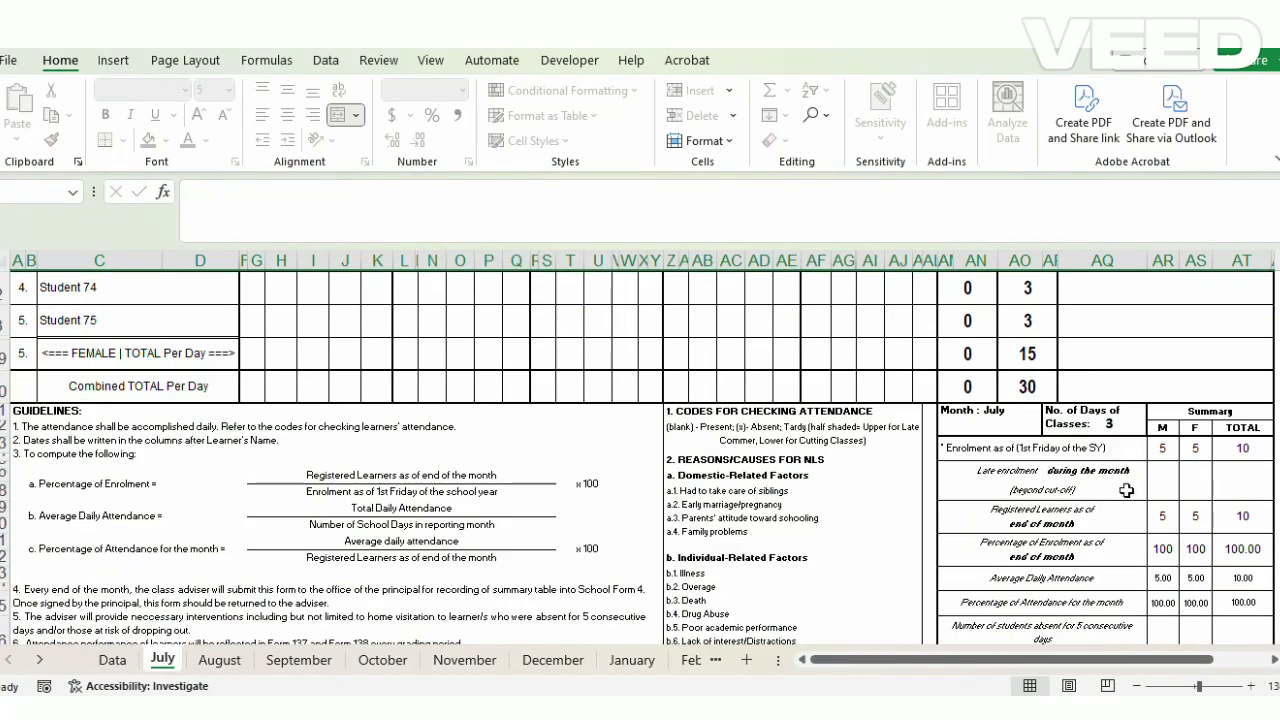
scroll(620, 472, up, 15)
Step: Set Student 1's July remark to Late Enrollment and check the late enrolment row of the summary
click(1191, 374)
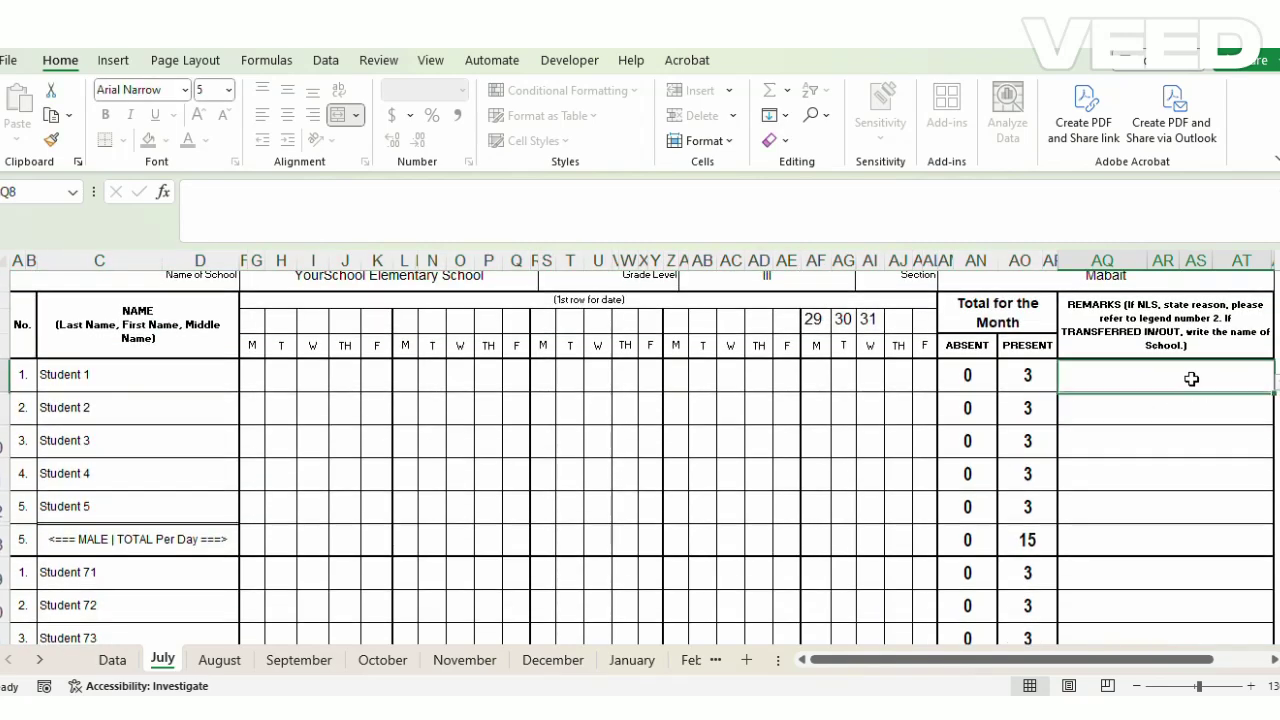
key(alt+Down)
click(1170, 418)
scroll(784, 420, down, 10)
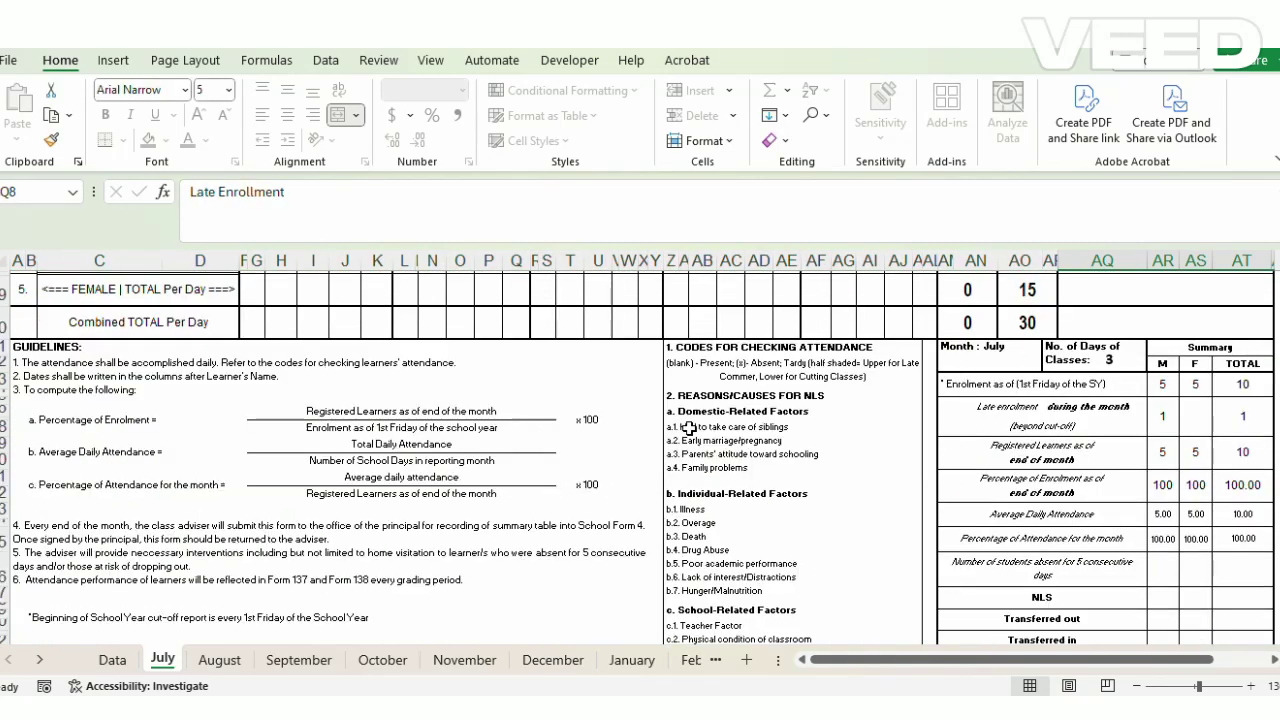
scroll(689, 427, up, 10)
Step: Mark tardiness on July 29 with "t" for Student 1 and "T" for Student 2
click(810, 445)
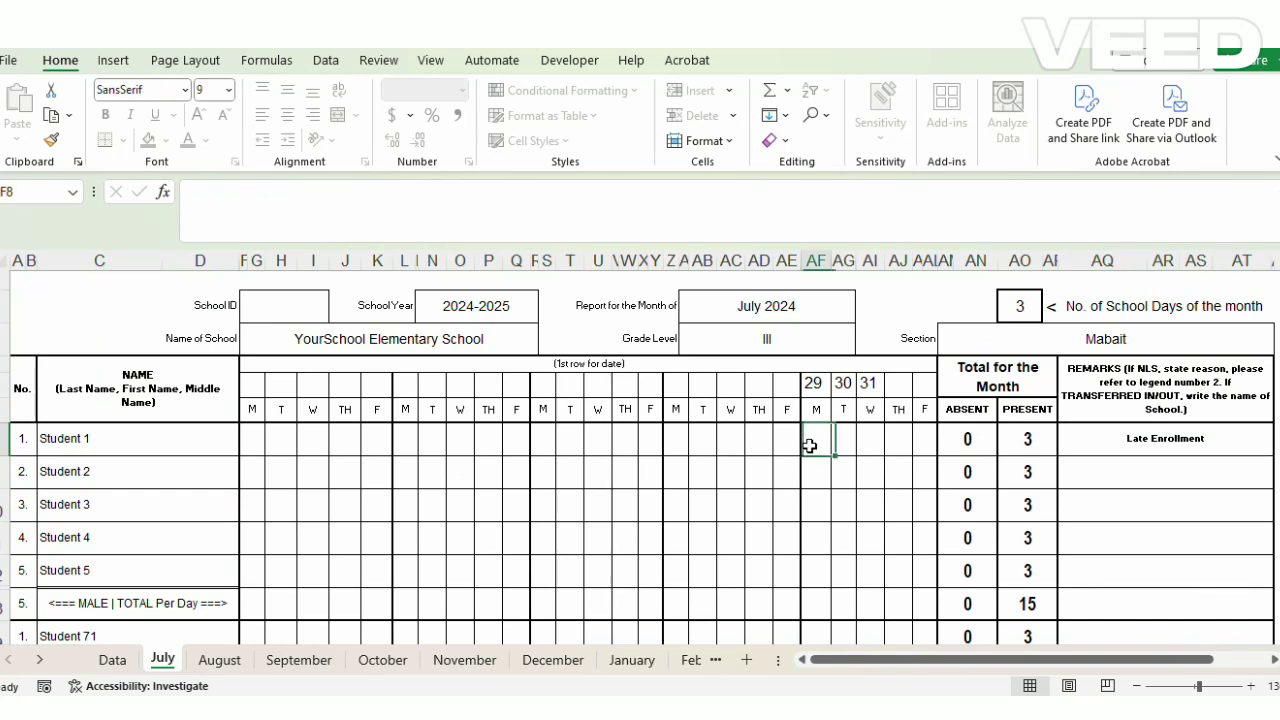
text(t)
key(Return)
click(815, 446)
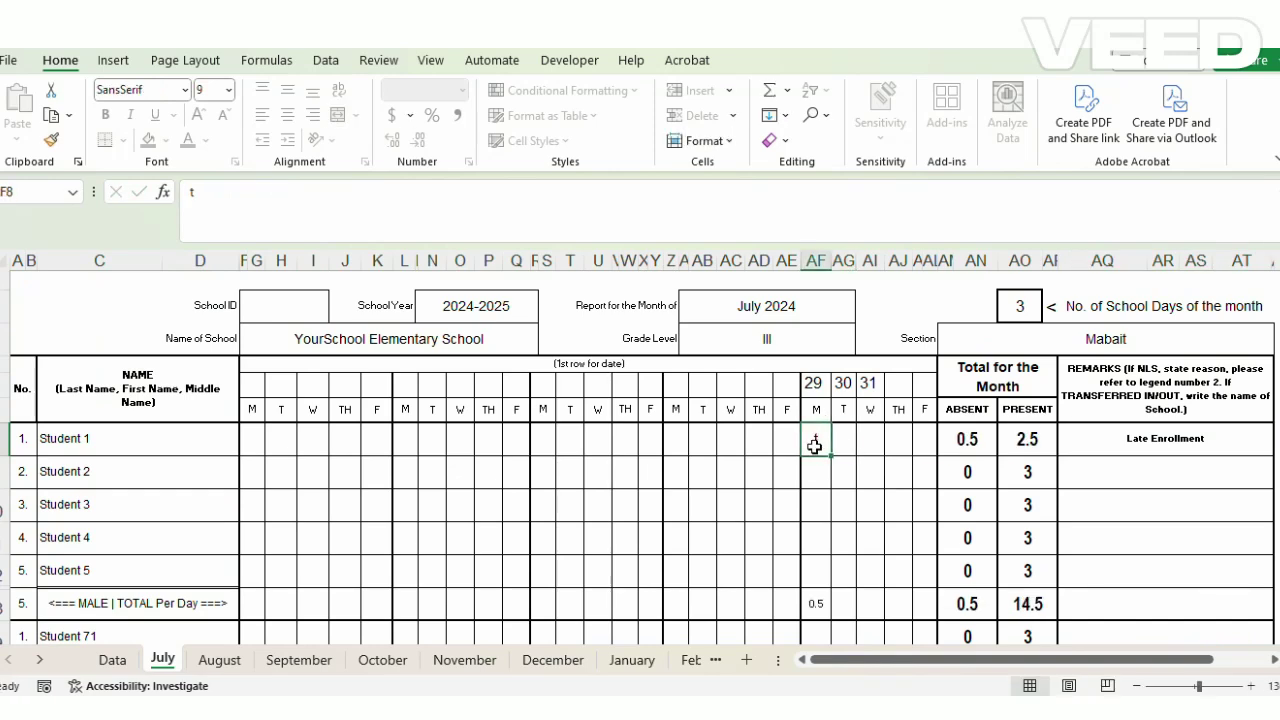
click(822, 467)
text(T)
click(849, 479)
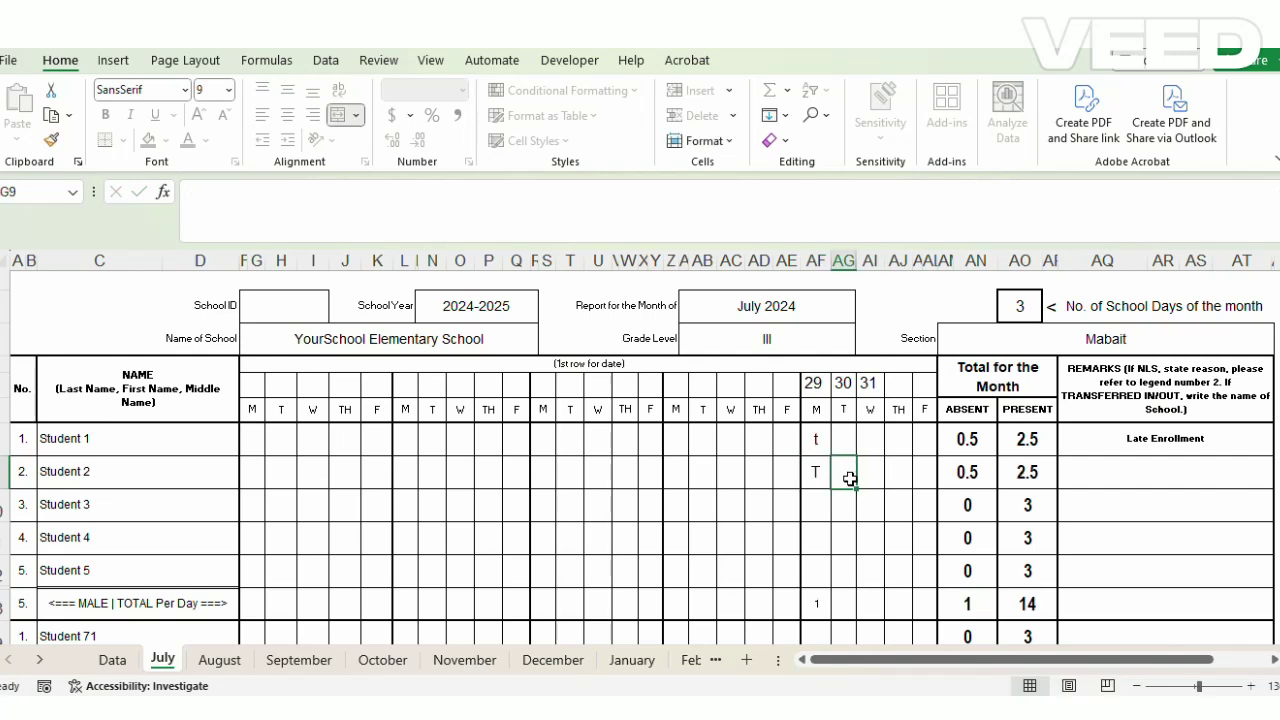
Step: Mark Student 3 absent with "X" on July 29 and "x" on July 30, and check the July summary
click(810, 504)
text(X)
click(840, 506)
text(x)
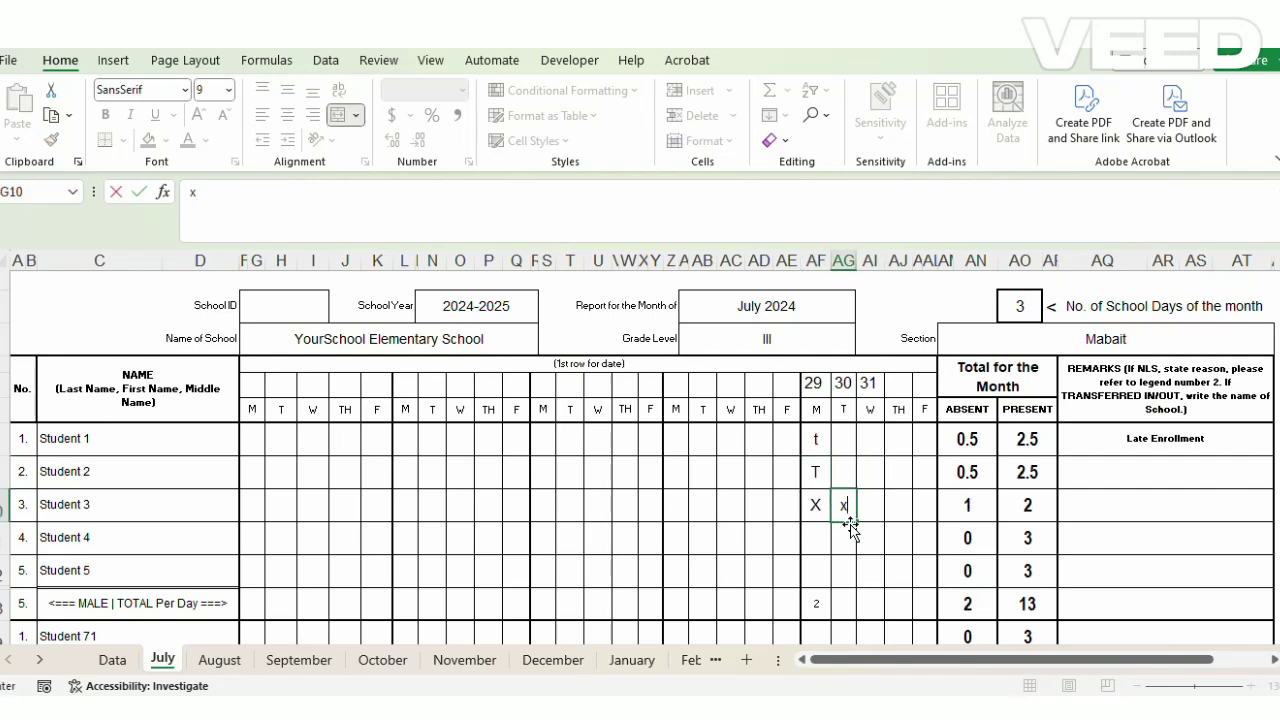
key(Return)
scroll(846, 530, down, 3)
scroll(846, 530, down, 3)
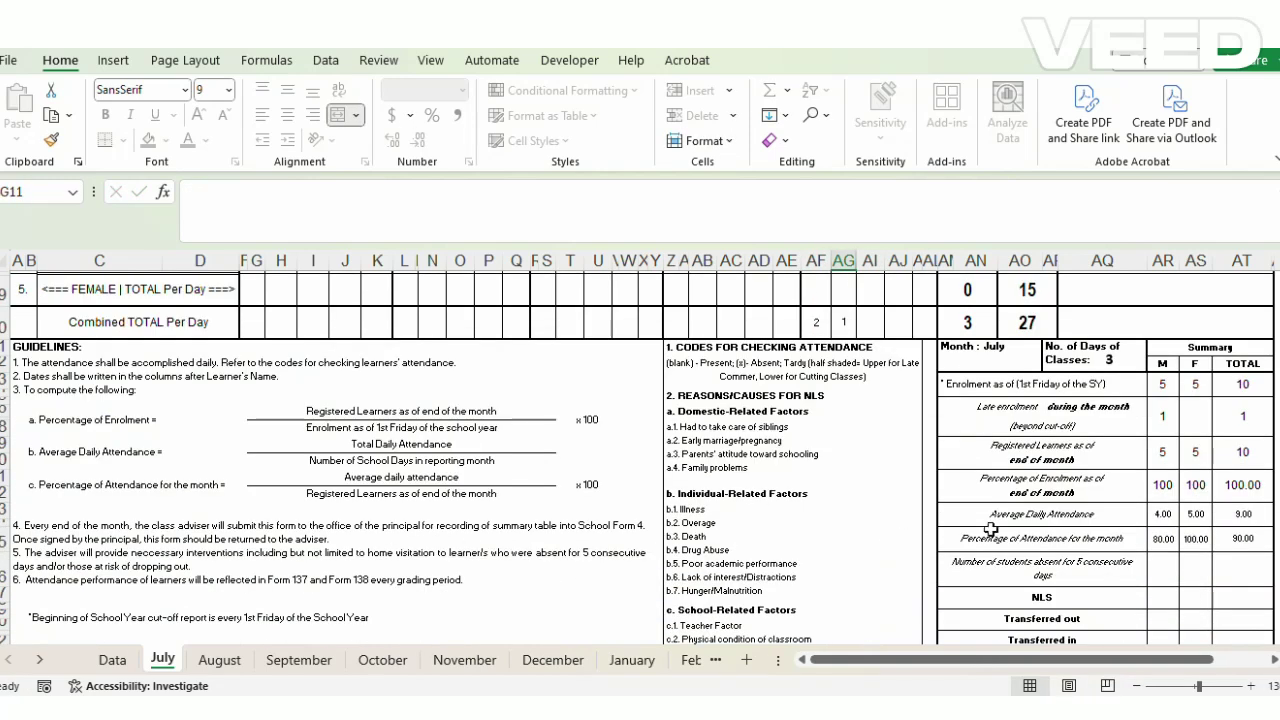
scroll(1242, 540, up, 5)
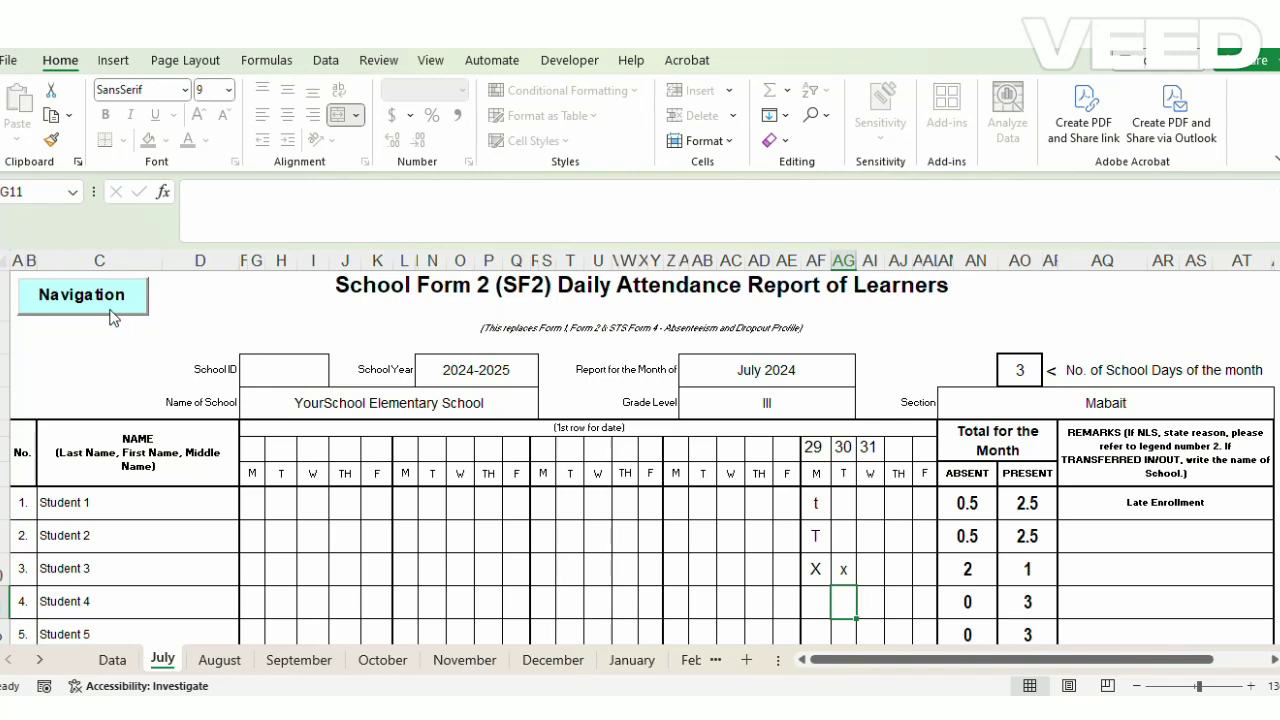
Step: Open the August attendance sheet
click(113, 318)
click(575, 308)
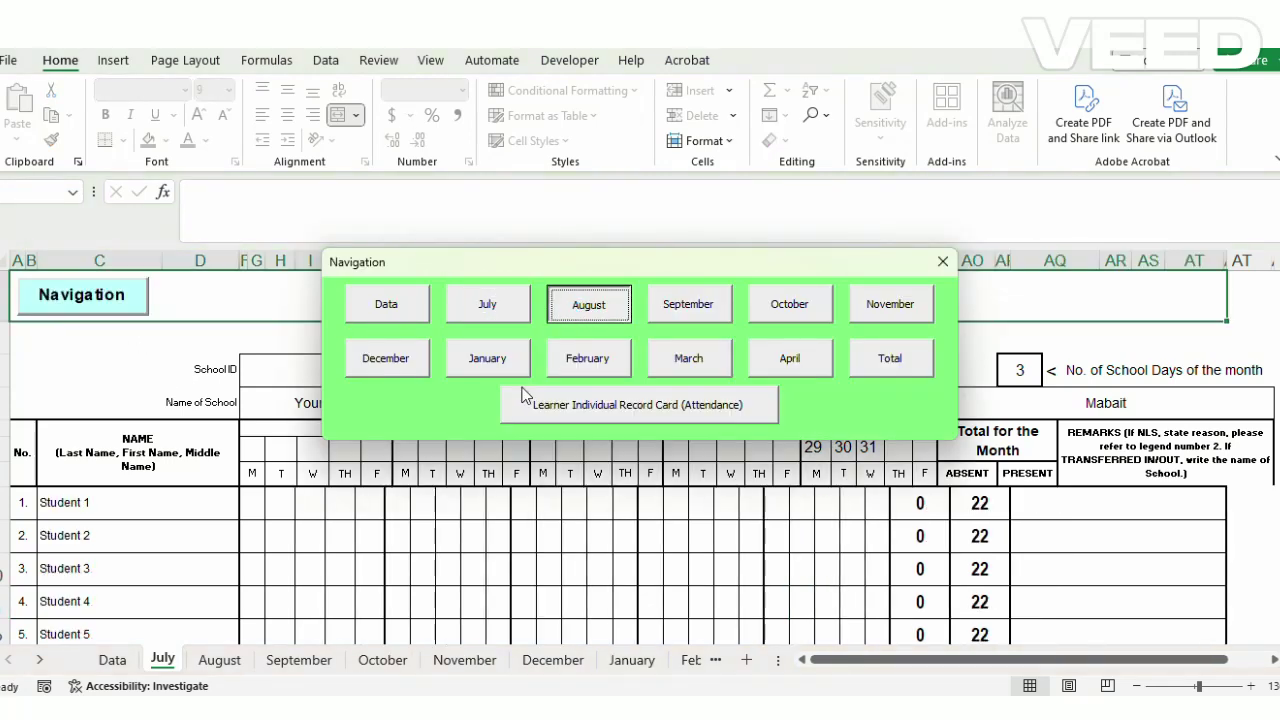
scroll(693, 494, down, 1)
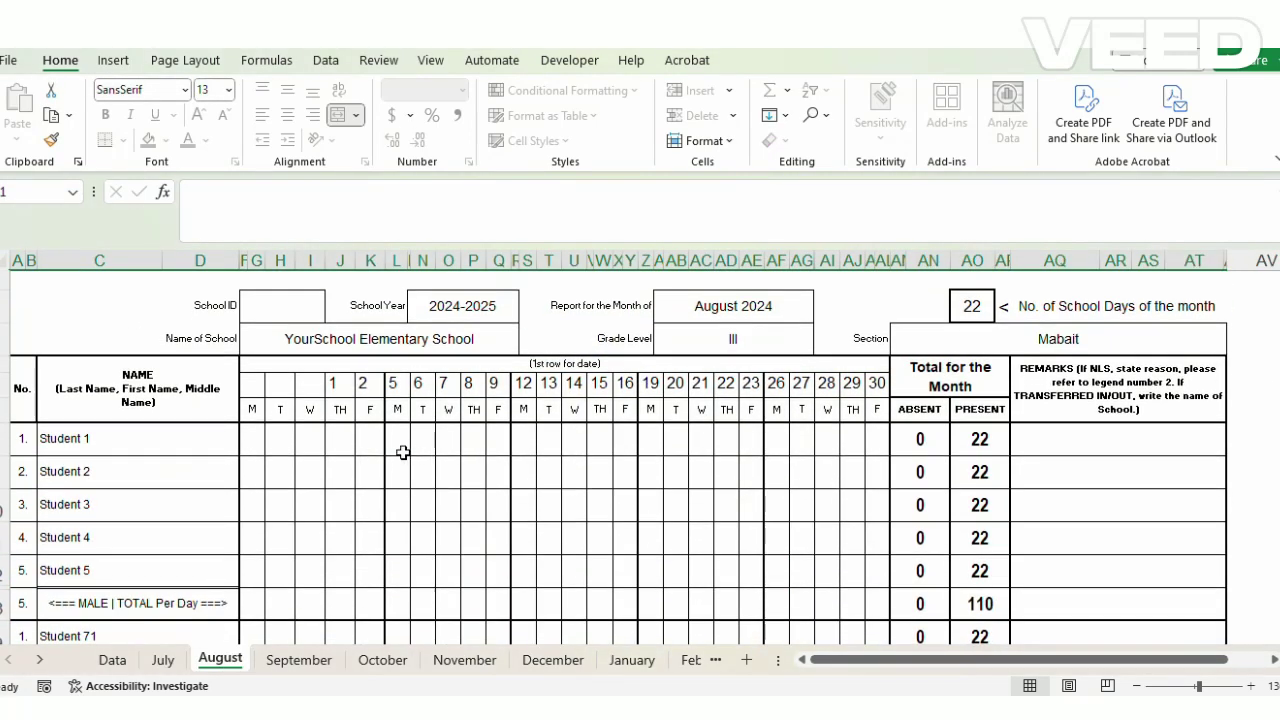
Step: Mark Student 1 absent with "x" on each school day from August 5 to 9
click(402, 452)
text(x)
key(Tab)
text(x)
key(Tab)
text(x)
key(Tab)
click(491, 446)
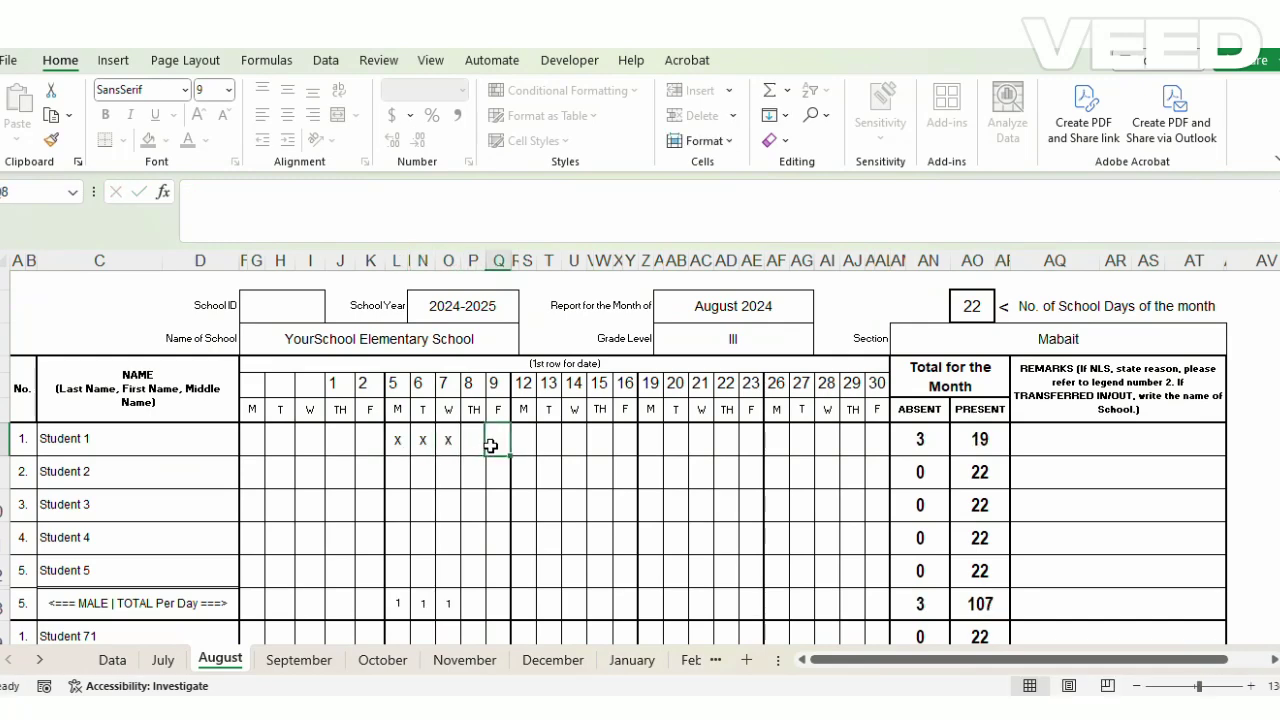
text(x)
key(Left)
text(x)
scroll(600, 460, down, 5)
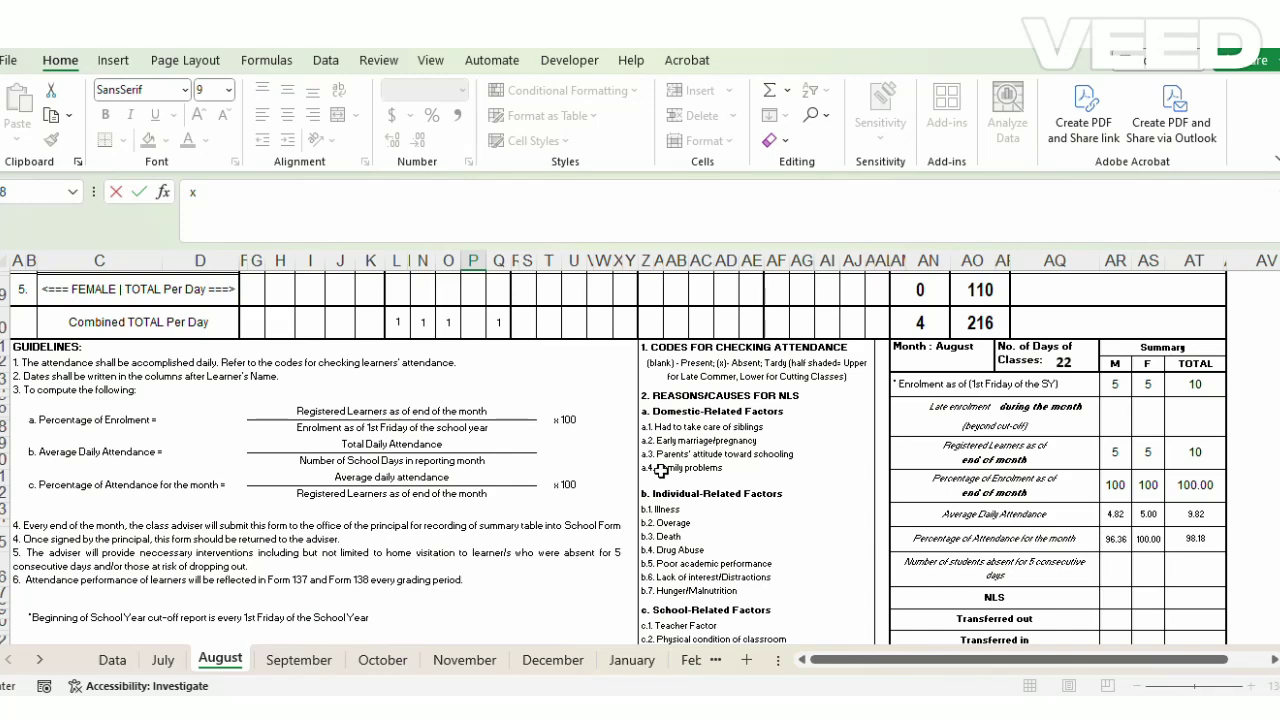
scroll(957, 486, up, 3)
scroll(958, 490, down, 2)
scroll(960, 494, down, 3)
scroll(929, 523, up, 10)
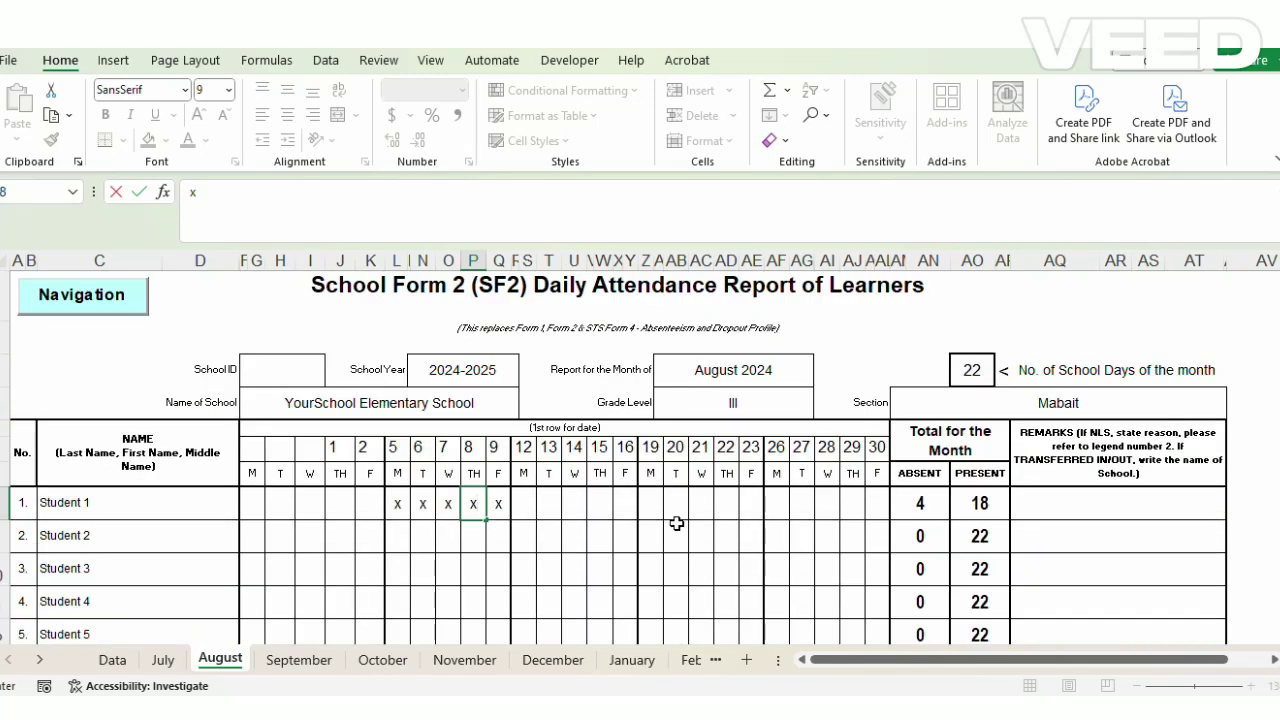
click(517, 534)
Step: Check the August summary and mark Student 75 absent with "x" on each day from August 26 to 30
scroll(522, 531, down, 7)
scroll(522, 531, down, 3)
scroll(880, 518, up, 6)
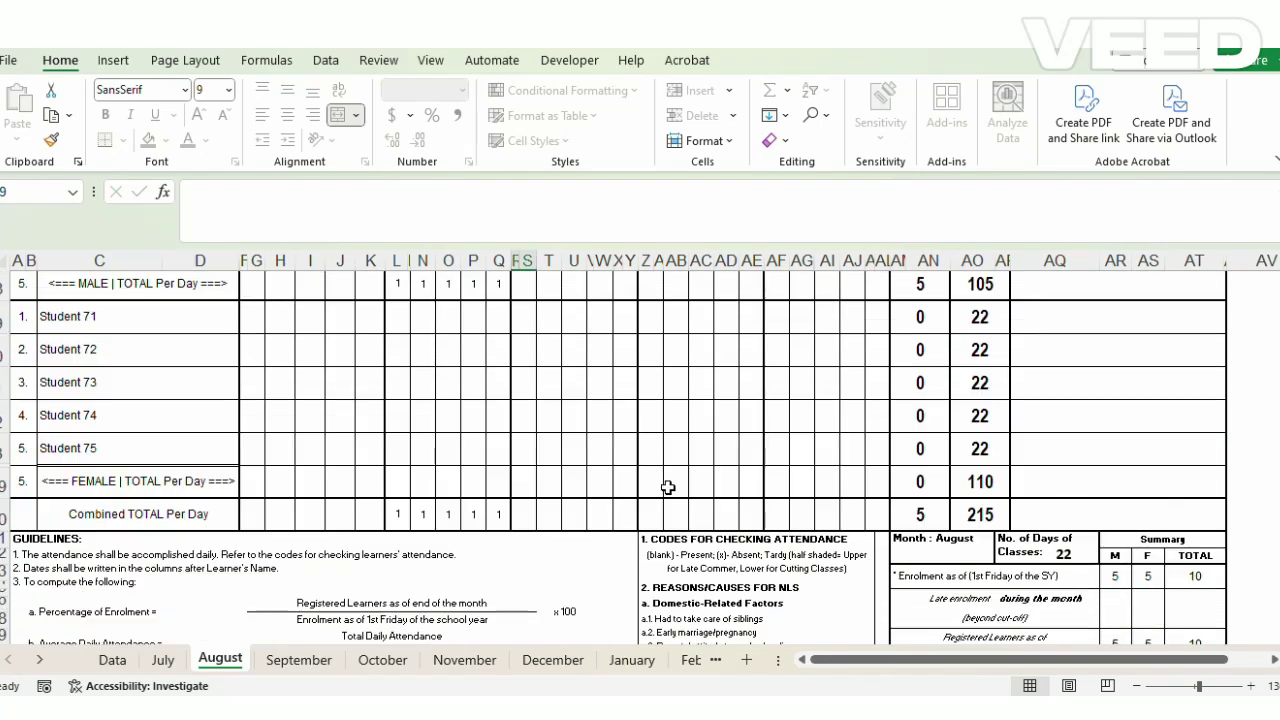
scroll(880, 518, down, 3)
click(852, 321)
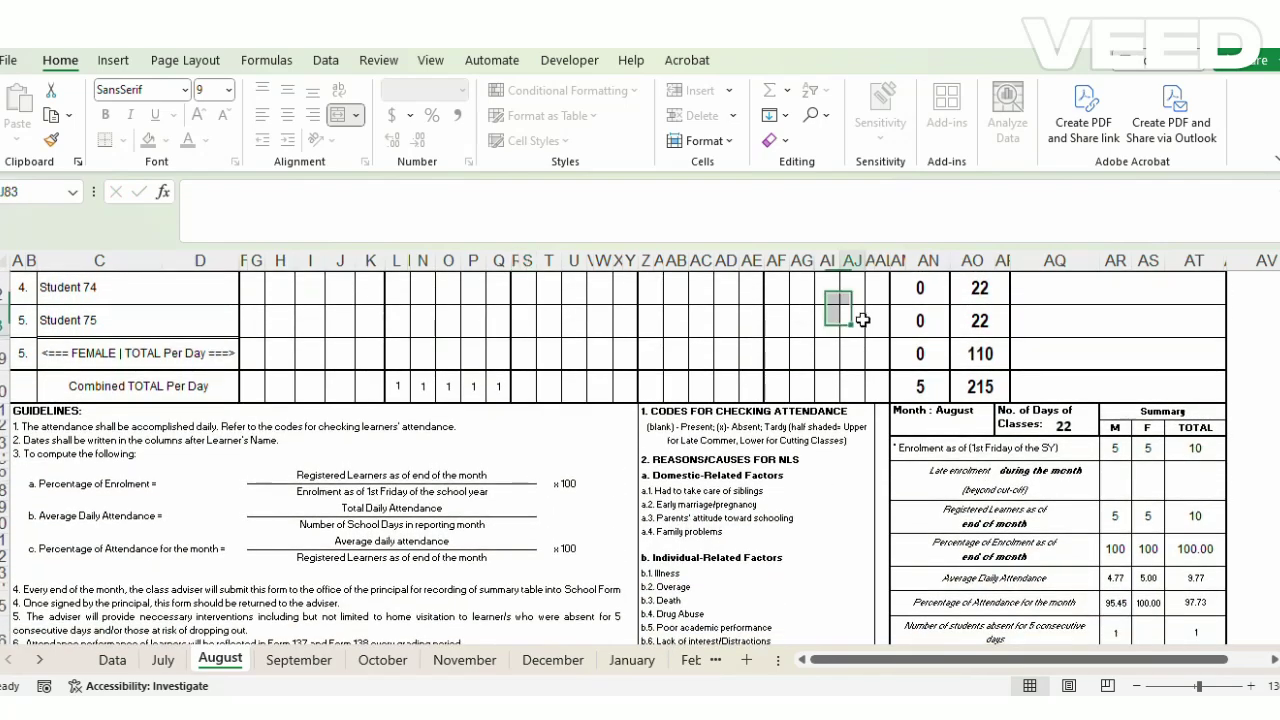
text(x)
key(Left)
text(x)
key(Left)
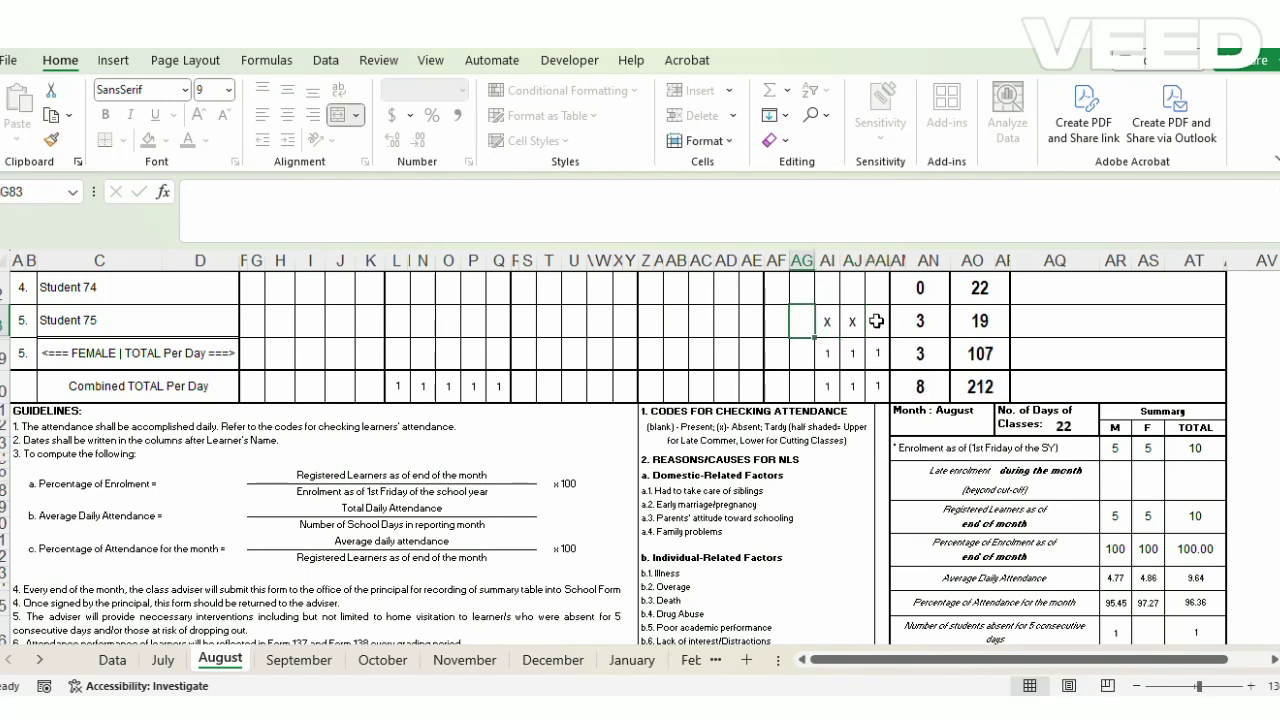
text(x)
key(Left)
text(x)
key(Left)
key(Right)
key(Up)
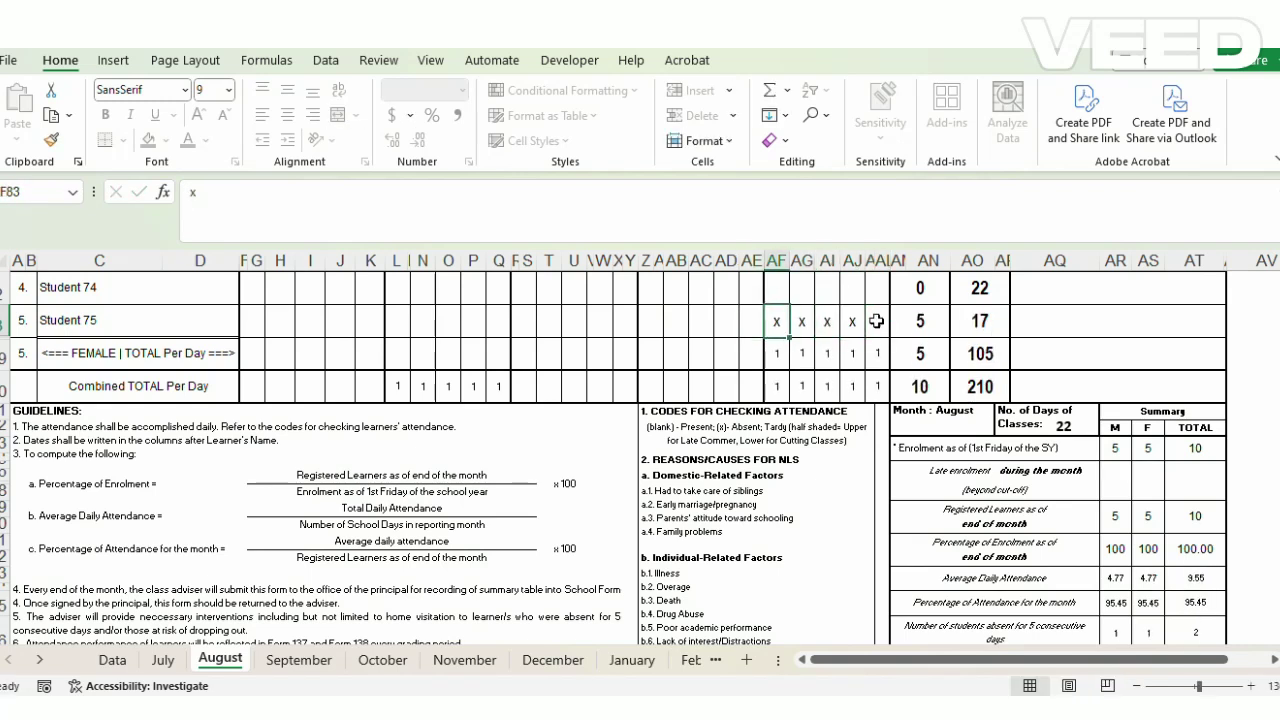
Step: Mark Student 74 absent with "x" from August 26 to 30 and check the consecutive-absence row of the summary
text(x)
key(Right)
text(x)
key(Right)
text(x)
key(Right)
text(xx)
key(Left)
key(Left)
key(Left)
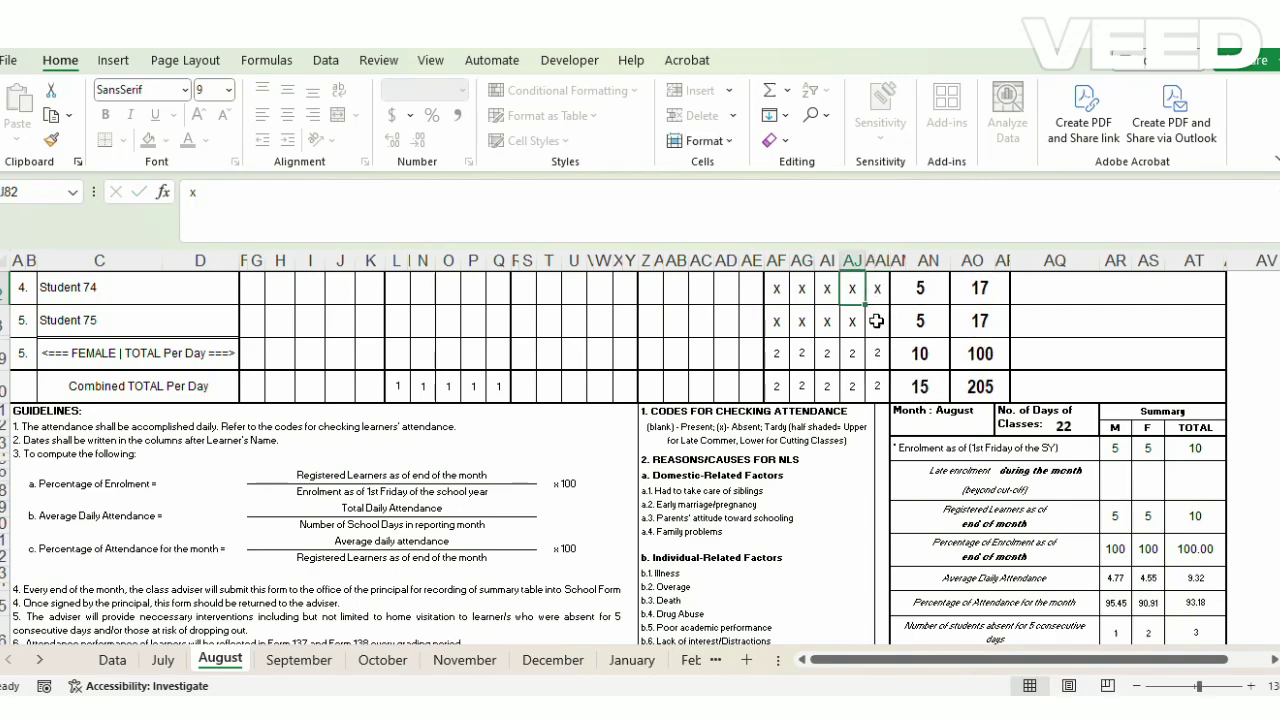
scroll(880, 333, down, 1)
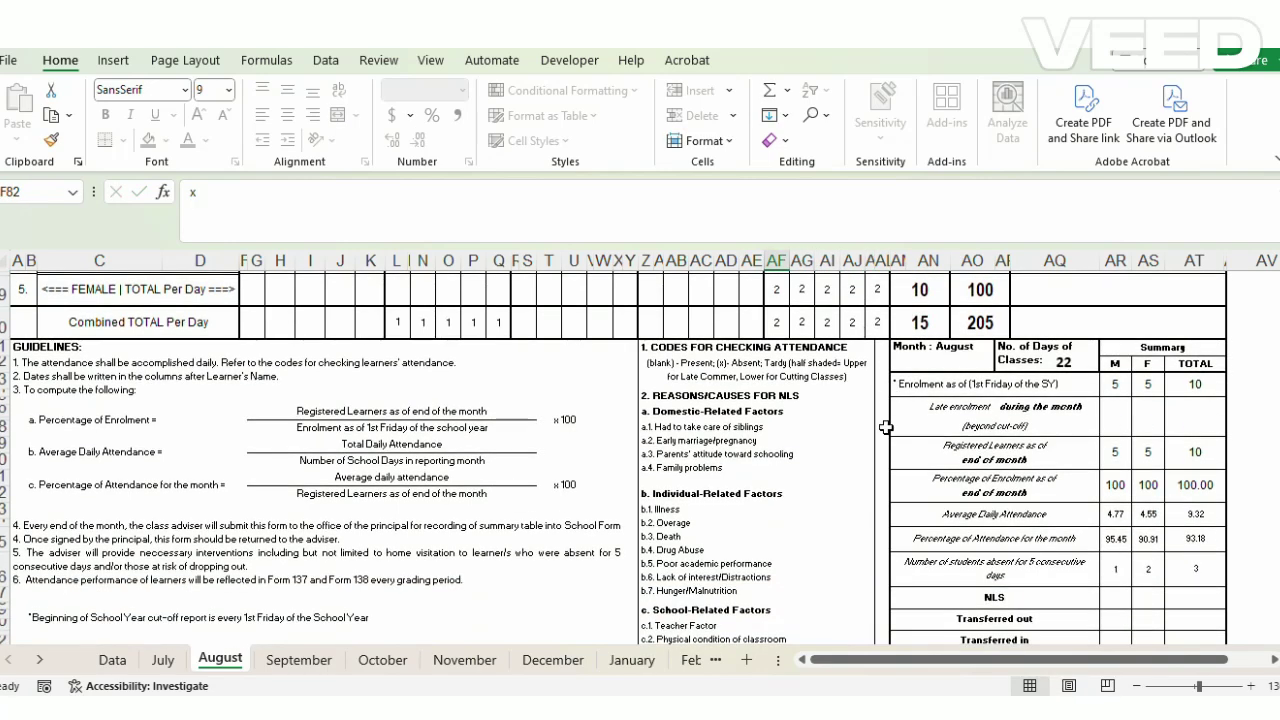
Step: Set Student 75's remark to Late Enrollment and check the late-enrolment row of the August summary
scroll(886, 427, up, 3)
scroll(886, 427, down, 2)
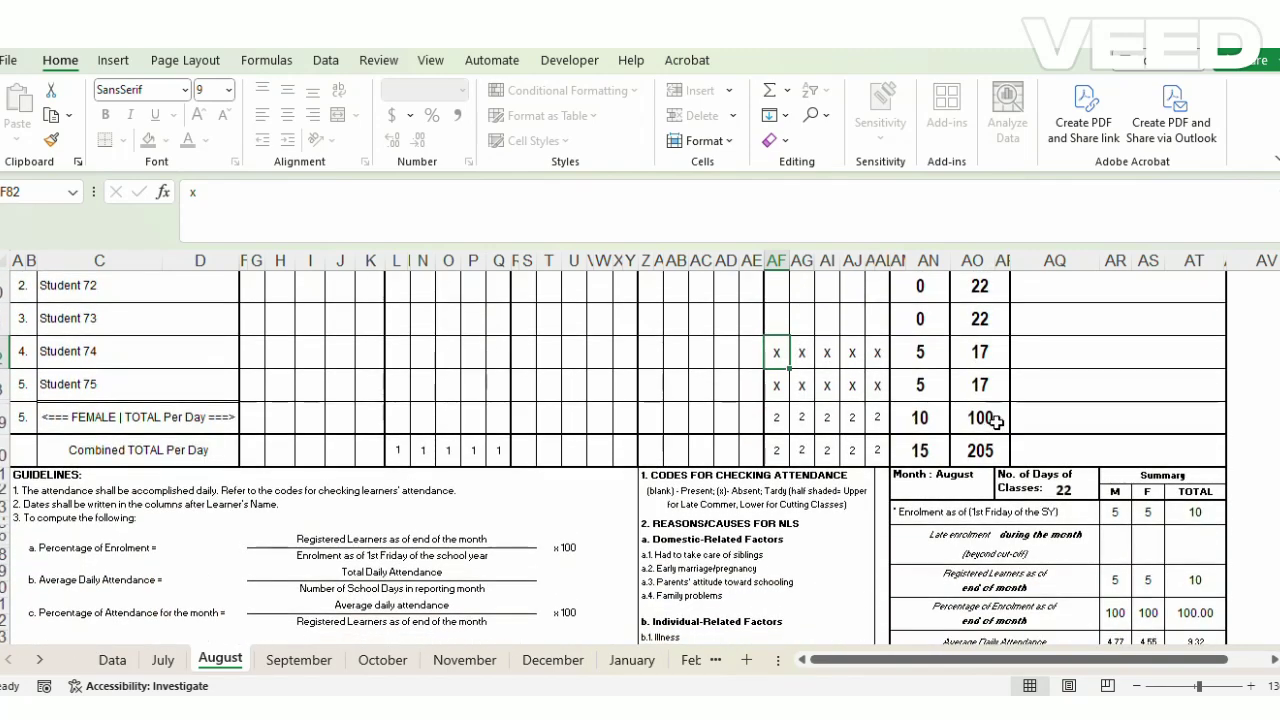
click(1150, 385)
click(1236, 391)
click(1063, 428)
scroll(1065, 400, down, 2)
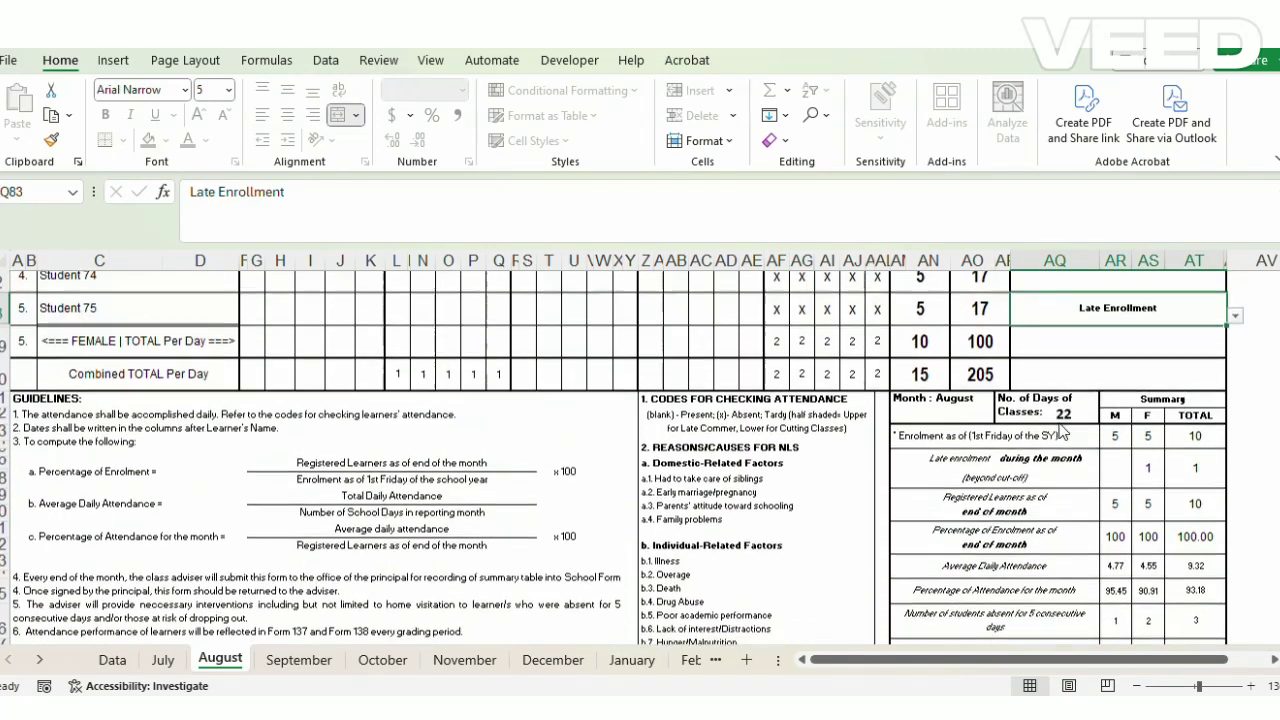
scroll(1087, 296, down, 1)
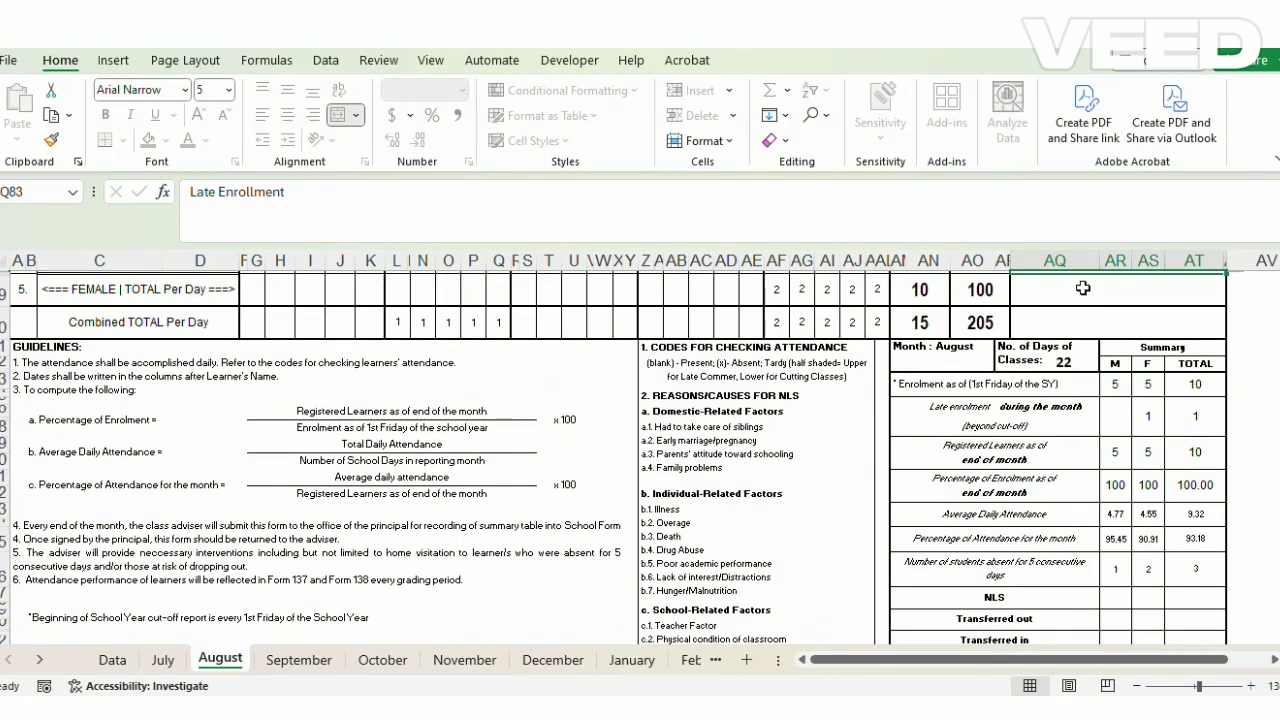
scroll(1083, 297, up, 1)
ctrl+scroll(1066, 330, down, 1)
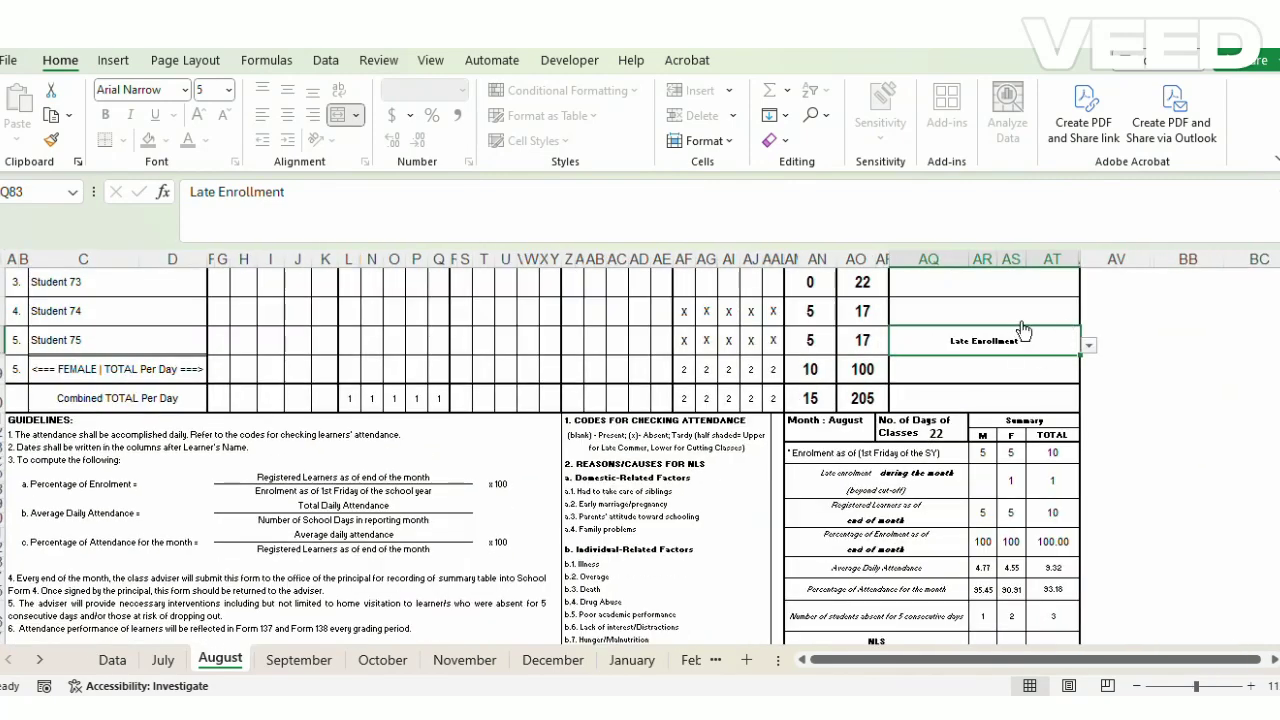
Step: Try the remarks NLS, Transferred Out, Transferred In and Late Enrollment for Student 75, comparing the August summary rows
scroll(1023, 331, down, 1)
key(alt+Down)
click(996, 340)
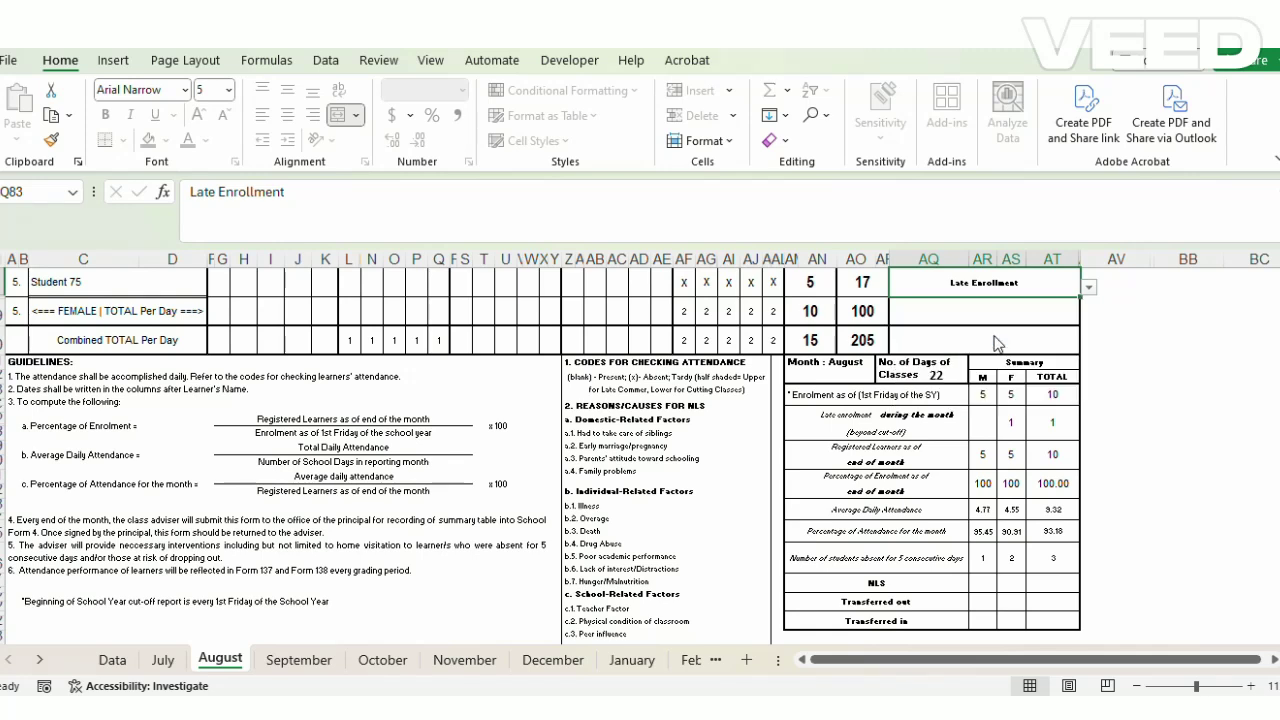
key(alt+Down)
click(1001, 356)
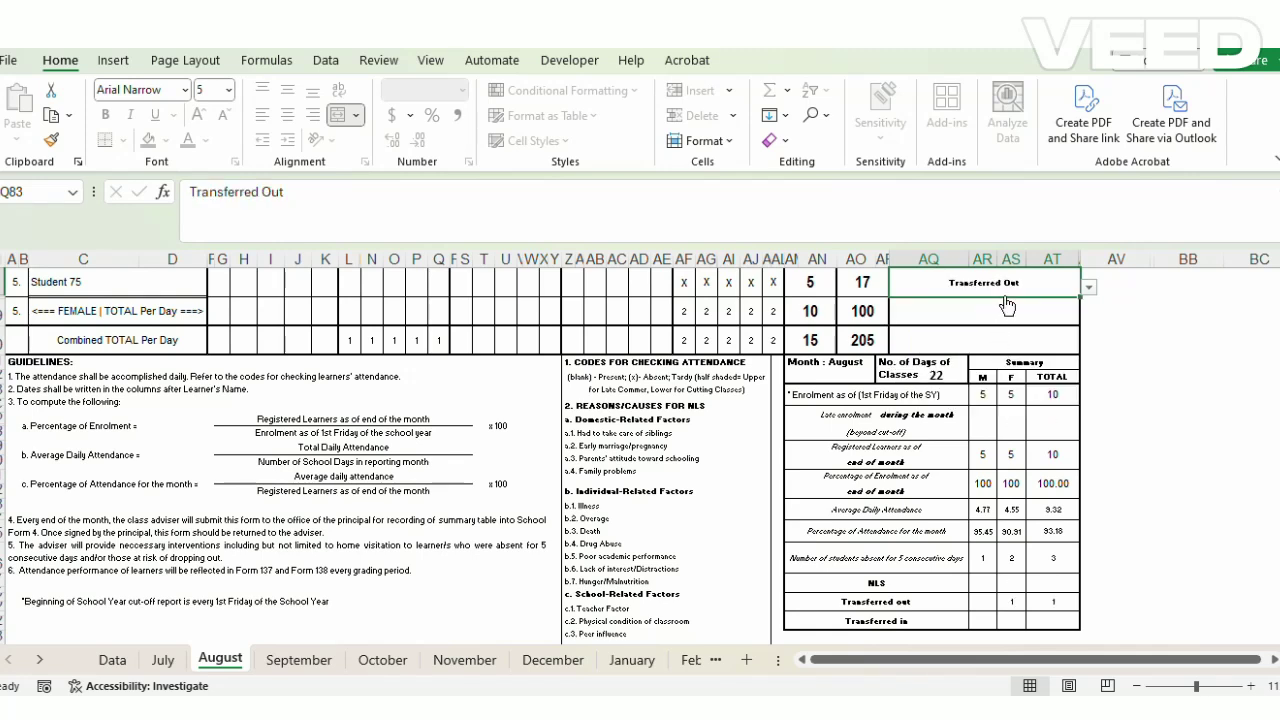
key(alt+Down)
click(1012, 368)
key(alt+Down)
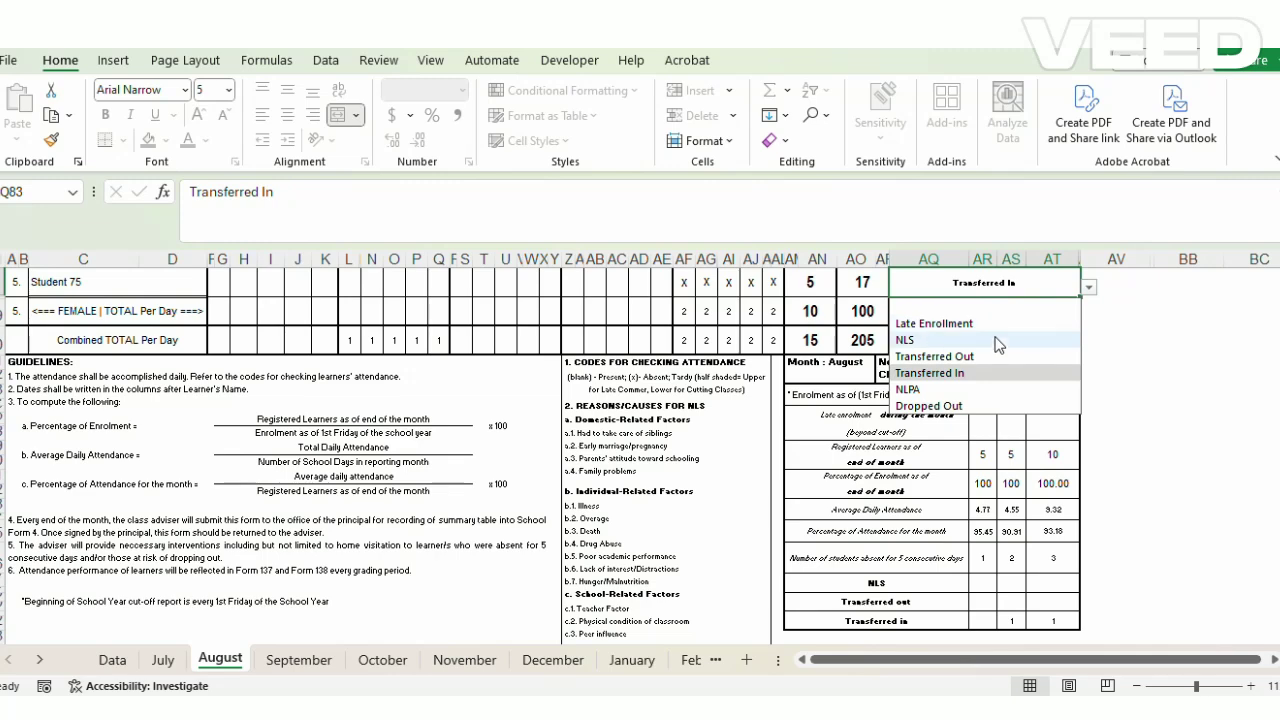
click(991, 327)
key(alt+Down)
click(994, 338)
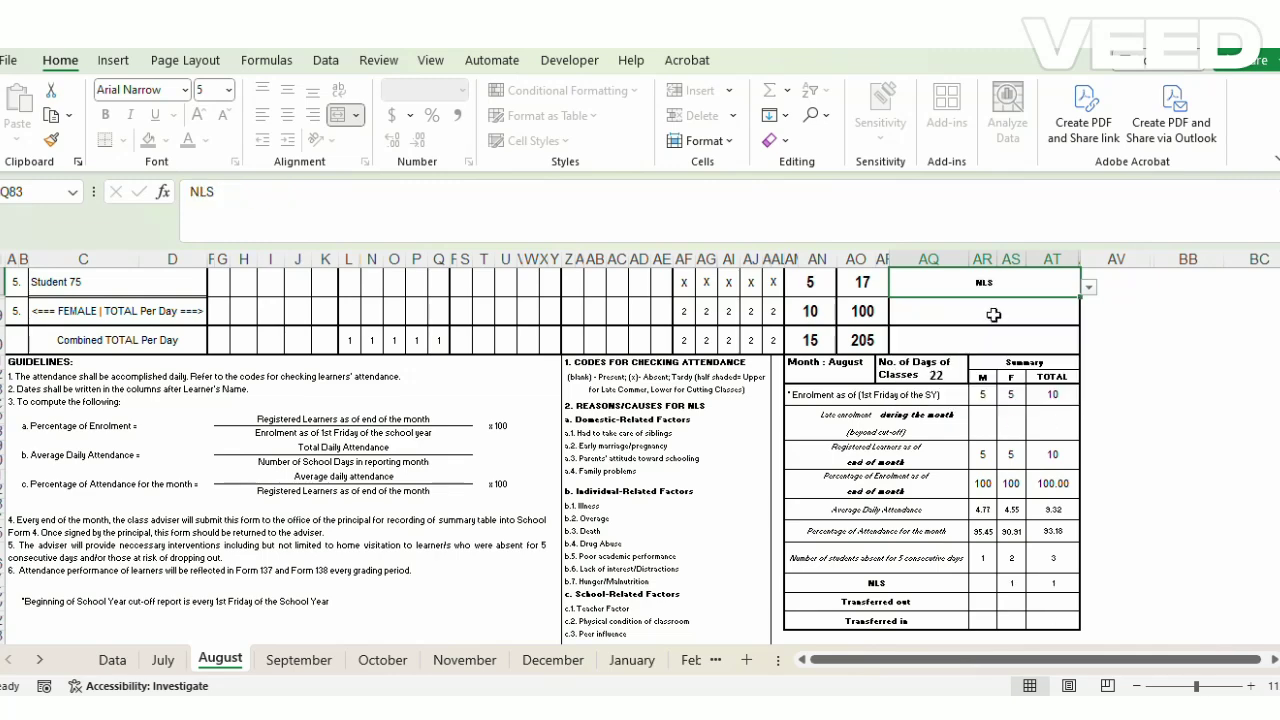
Step: Set Student 75's remark to Transferred Out
key(alt+Down)
click(990, 353)
scroll(814, 430, up, 2)
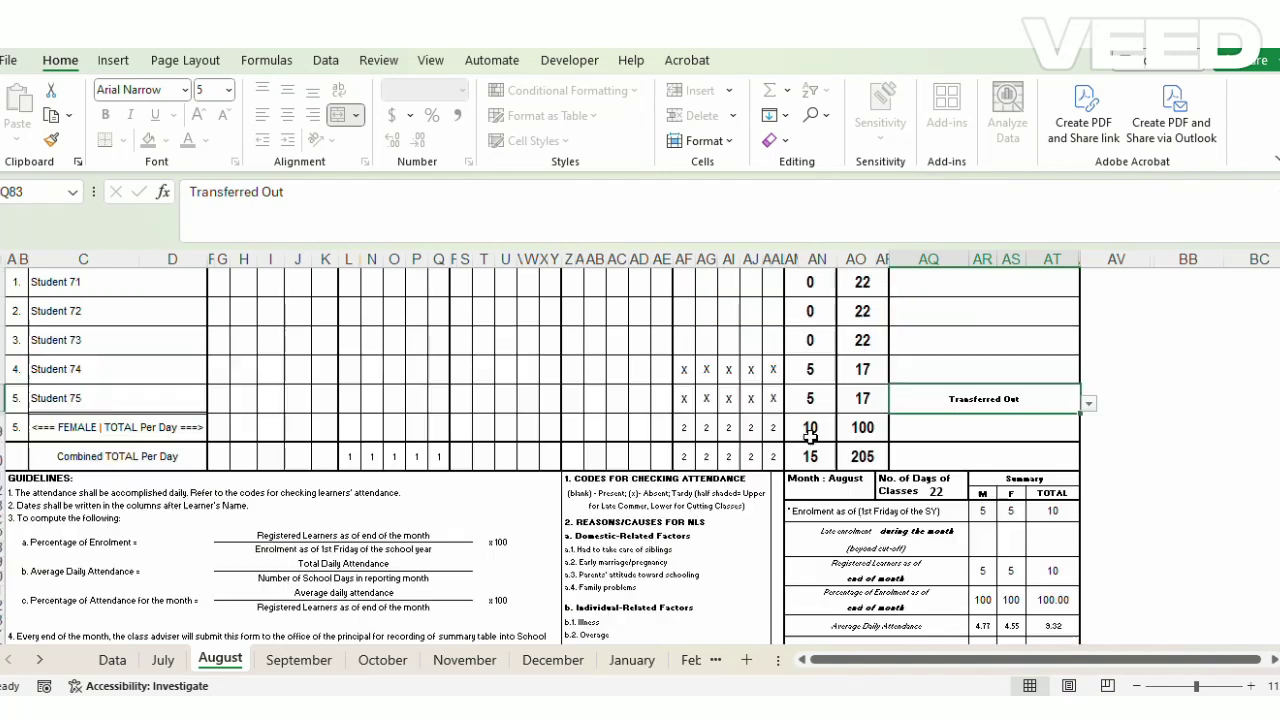
Step: Clear Student 74's absence marks from August 26 to 30
scroll(680, 426, down, 1)
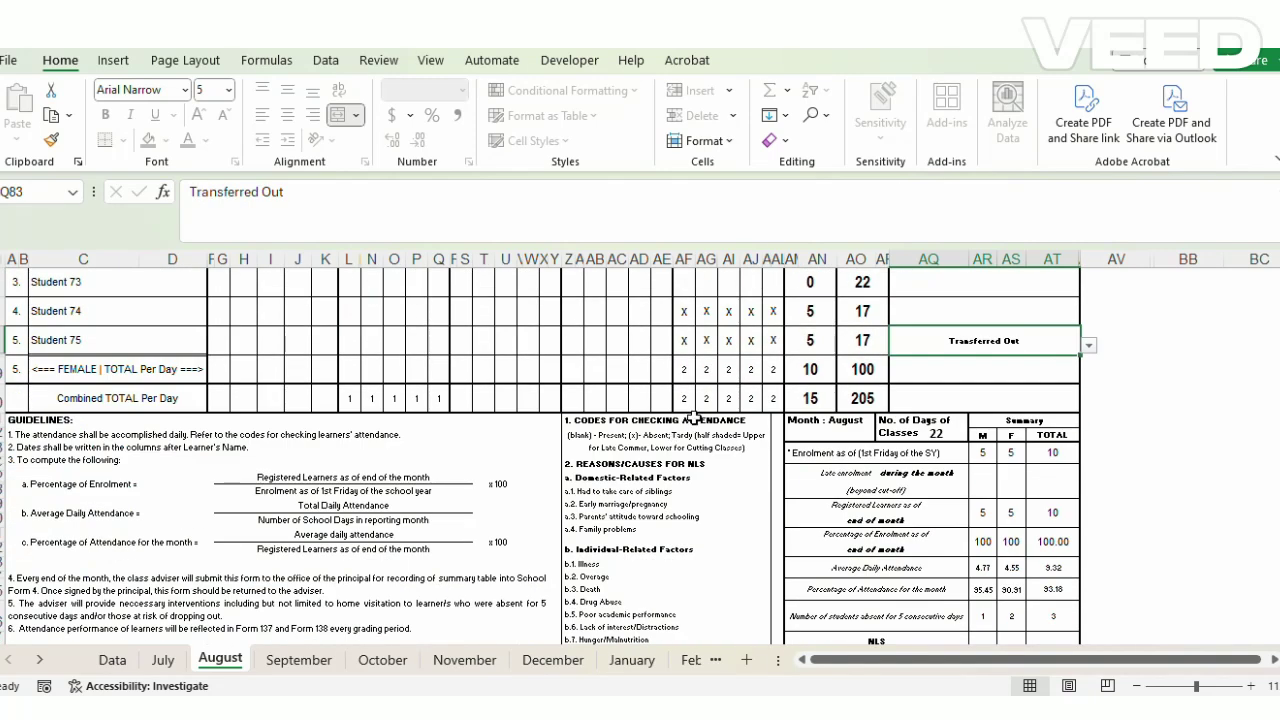
drag(682, 317, 770, 315)
key(Delete)
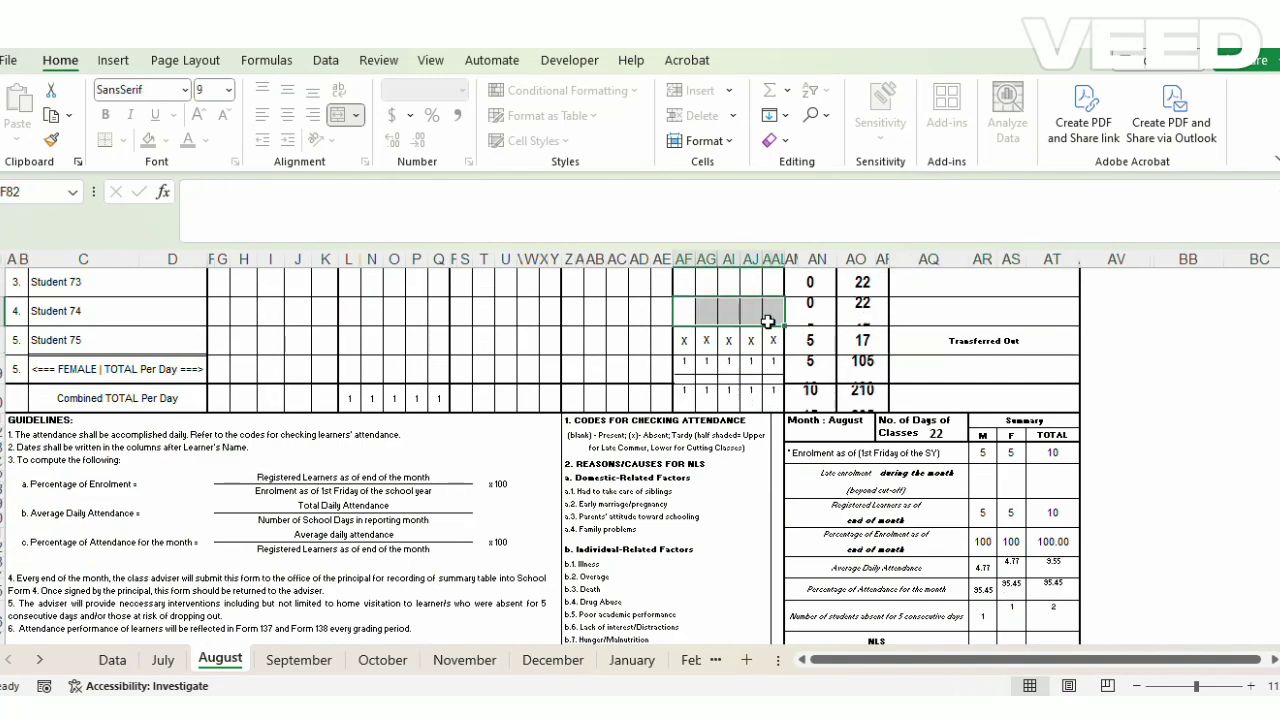
click(620, 318)
Step: Mark Student 1 absent with "x" on each school day from August 12 to 16
scroll(630, 330, up, 4)
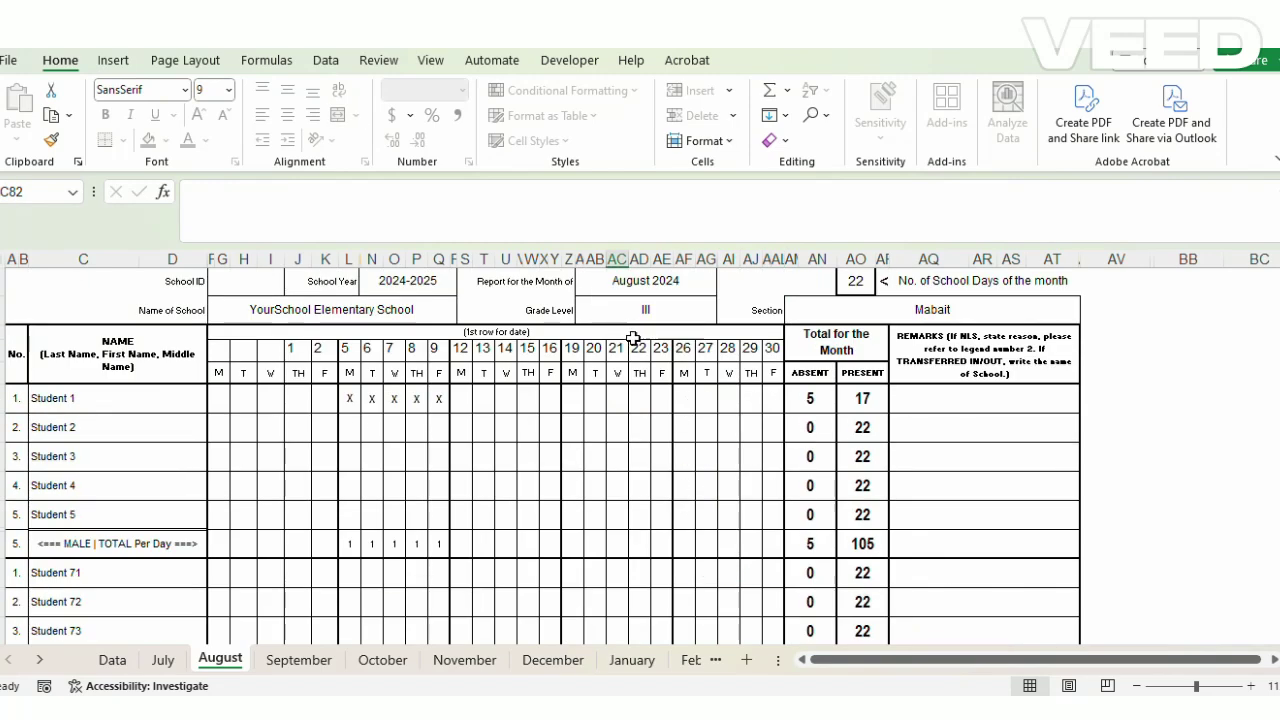
text(x)
key(Right)
text(x)
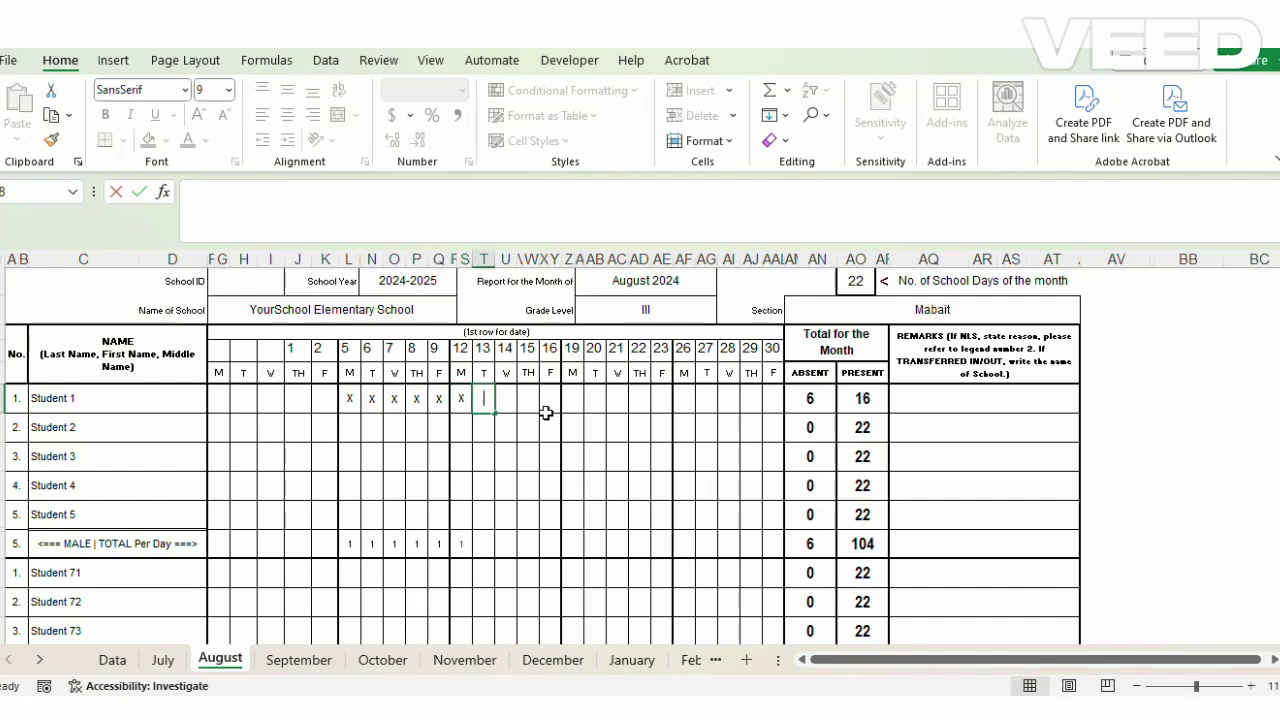
key(Right)
text(x)
key(Right)
text(x)
key(Right)
text(x)
key(Right)
Step: Mark Student 1 tardy with "t" on each school day from August 19 to 23
text(t)
key(Right)
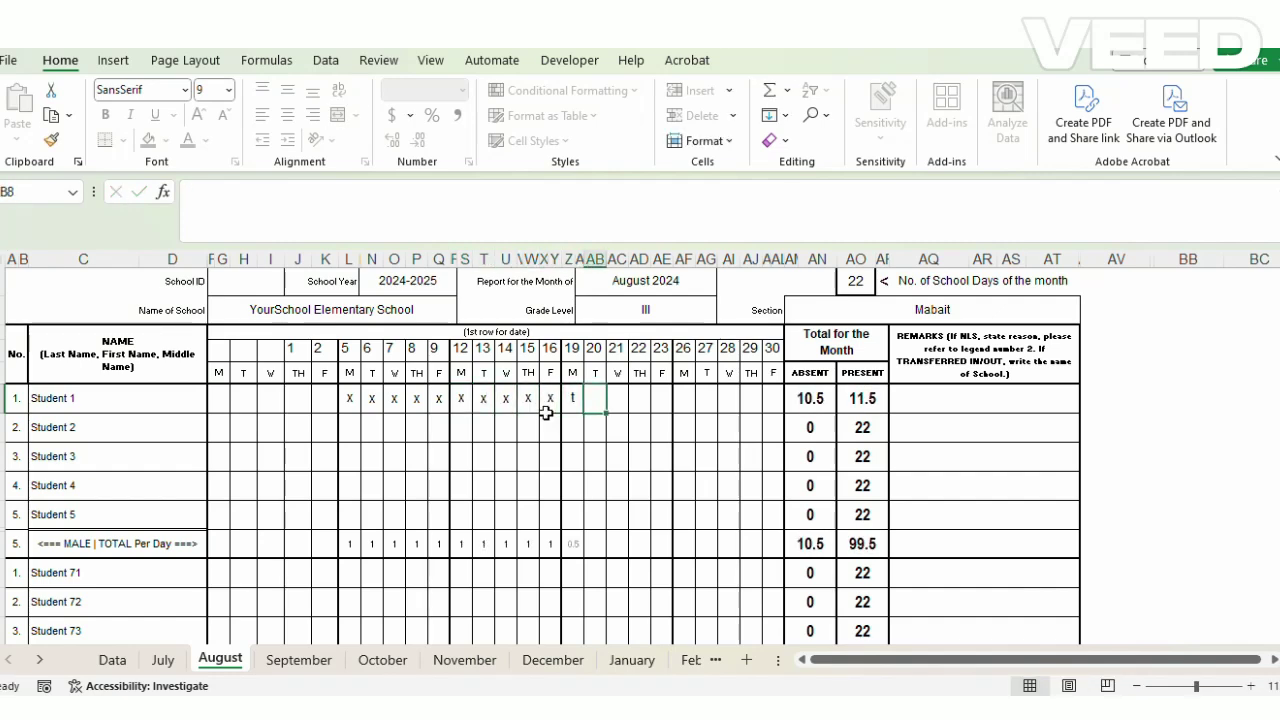
key(t)
key(Right)
key(t)
key(Right)
key(t)
key(Right)
key(t)
key(Right)
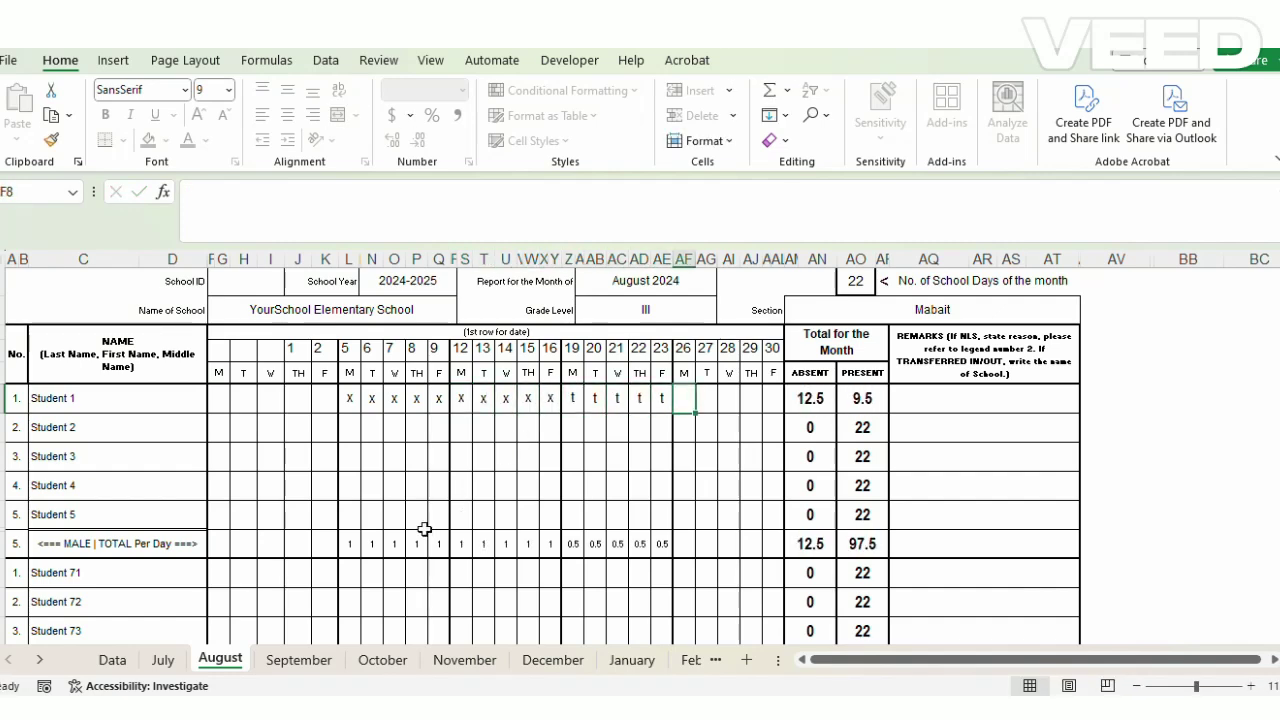
Step: Look through the September and October attendance sheets, checking their school days and learner lists
click(300, 660)
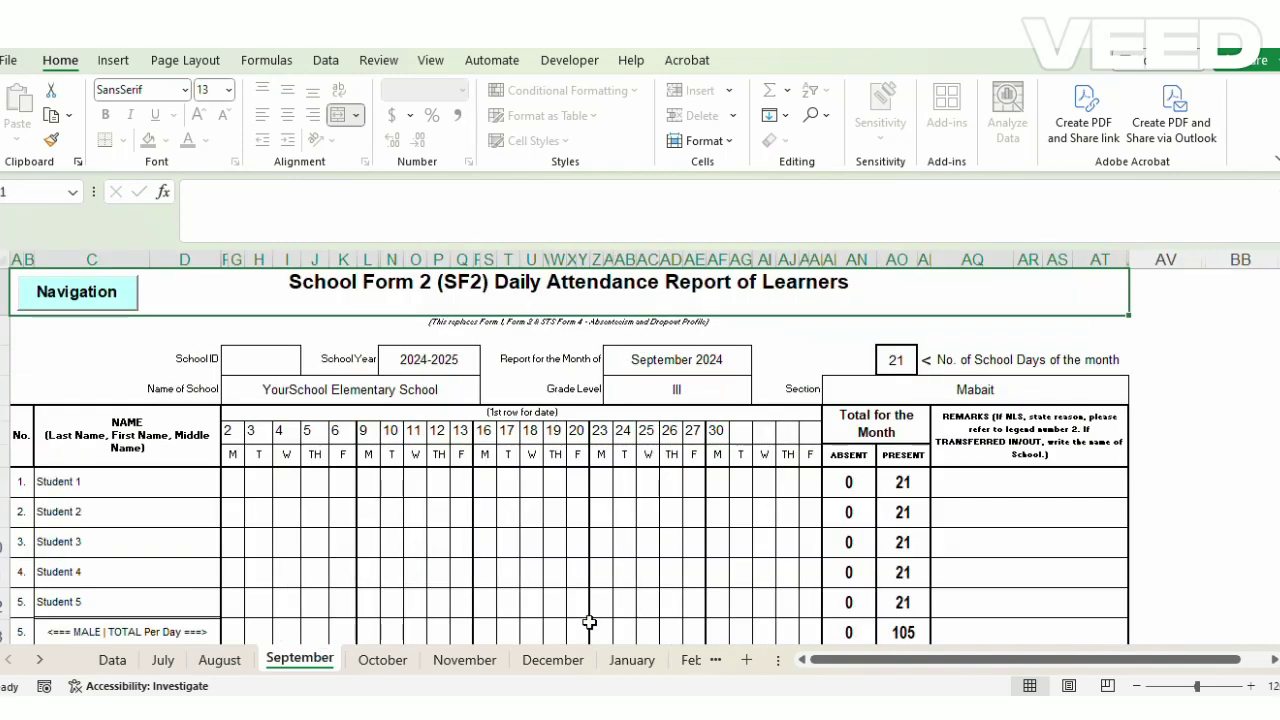
scroll(575, 570, down, 3)
click(391, 659)
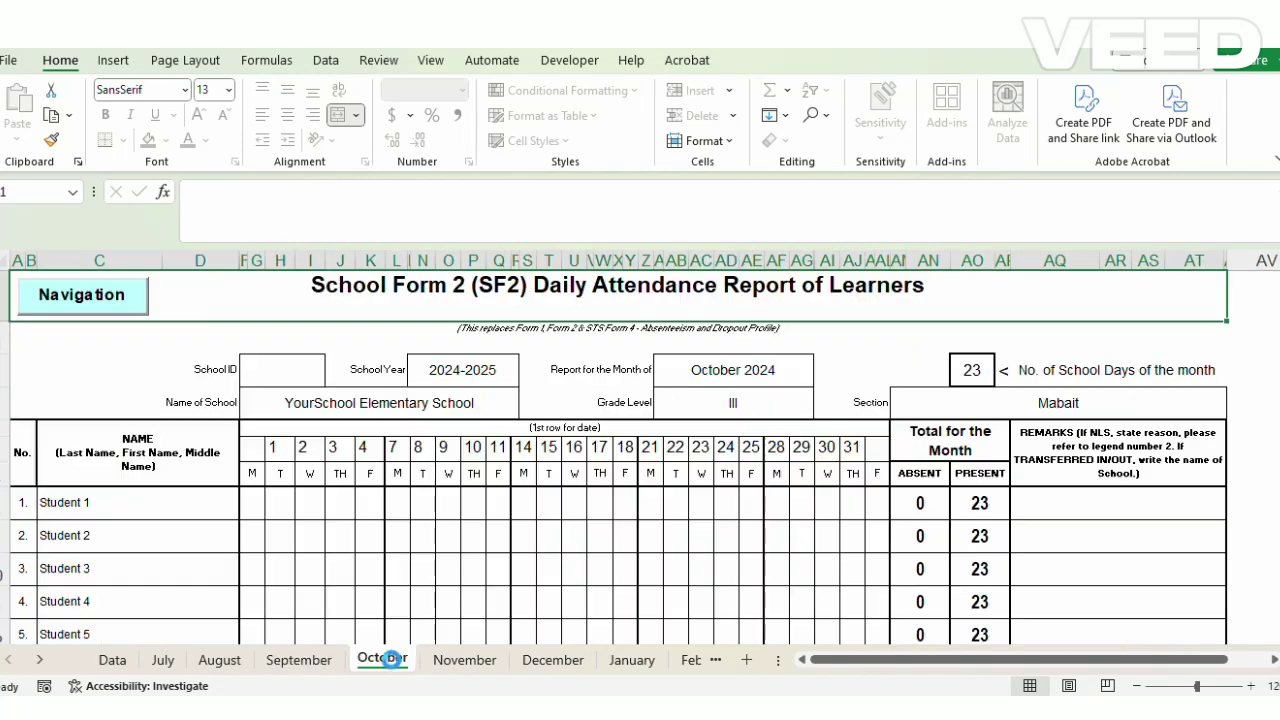
scroll(433, 583, down, 3)
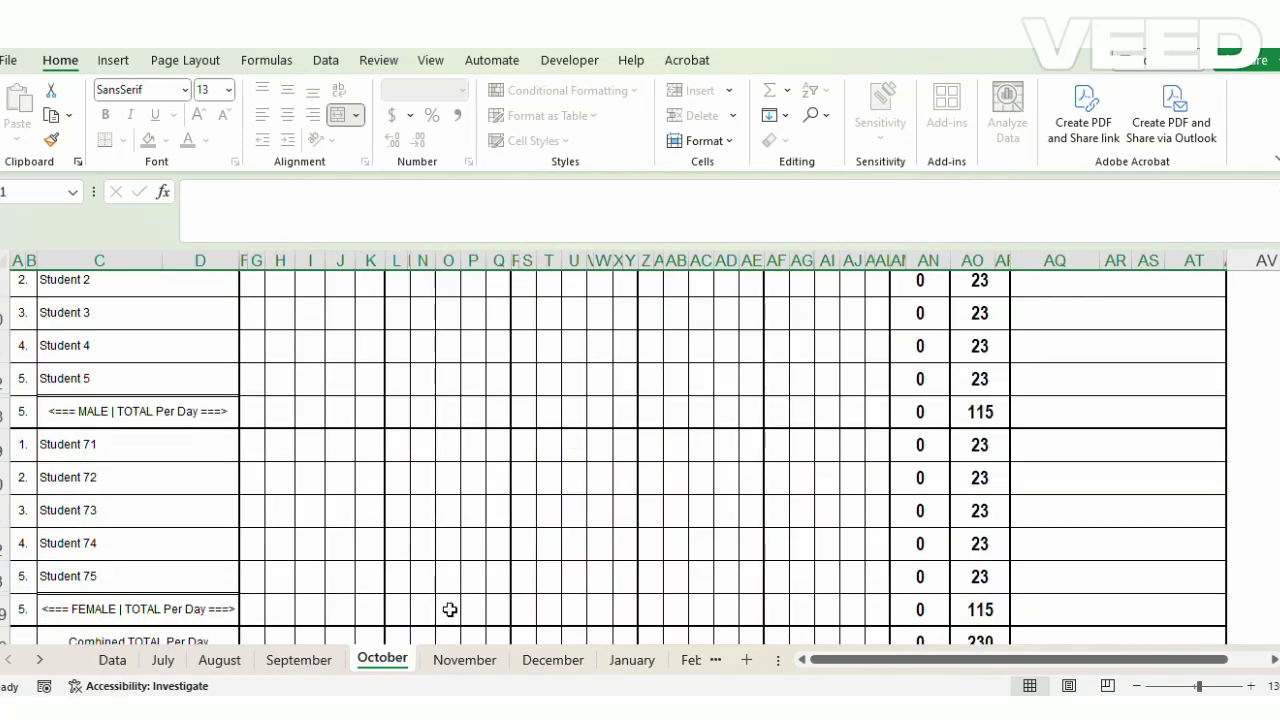
Step: Open the January attendance sheet and look over its learner rows
click(631, 659)
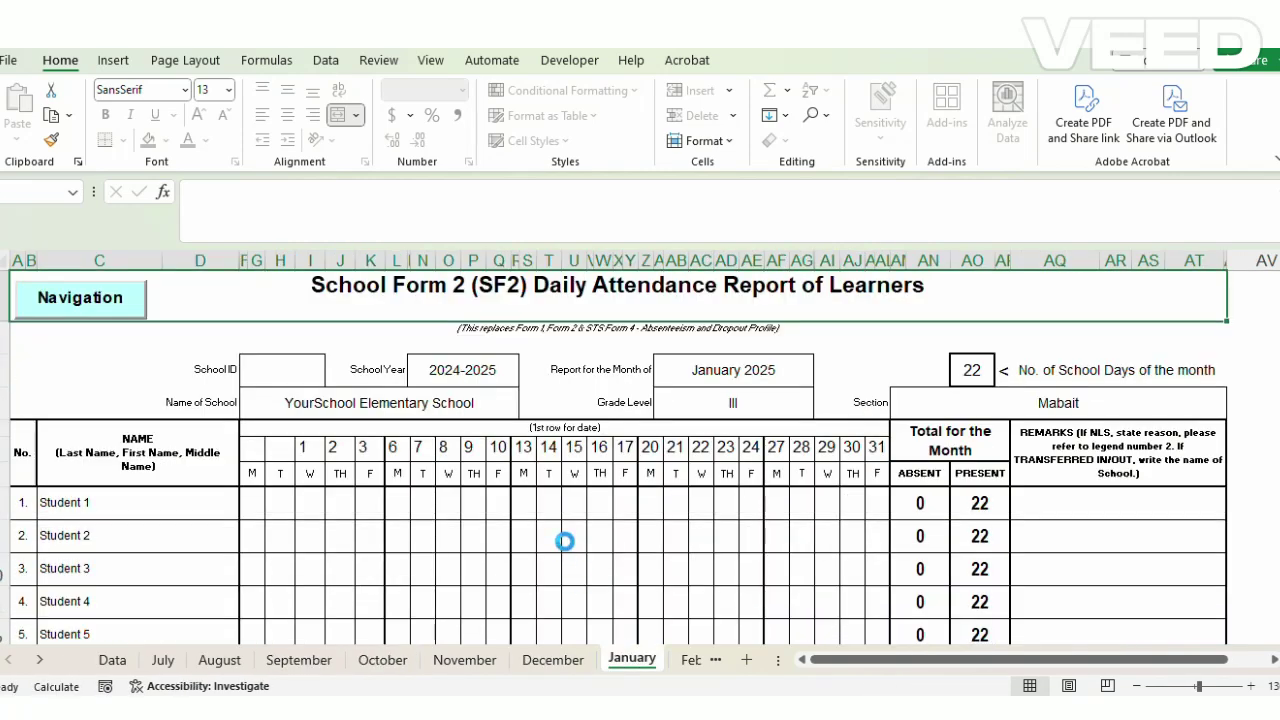
scroll(565, 541, down, 3)
scroll(594, 463, up, 1)
click(576, 408)
scroll(550, 376, up, 1)
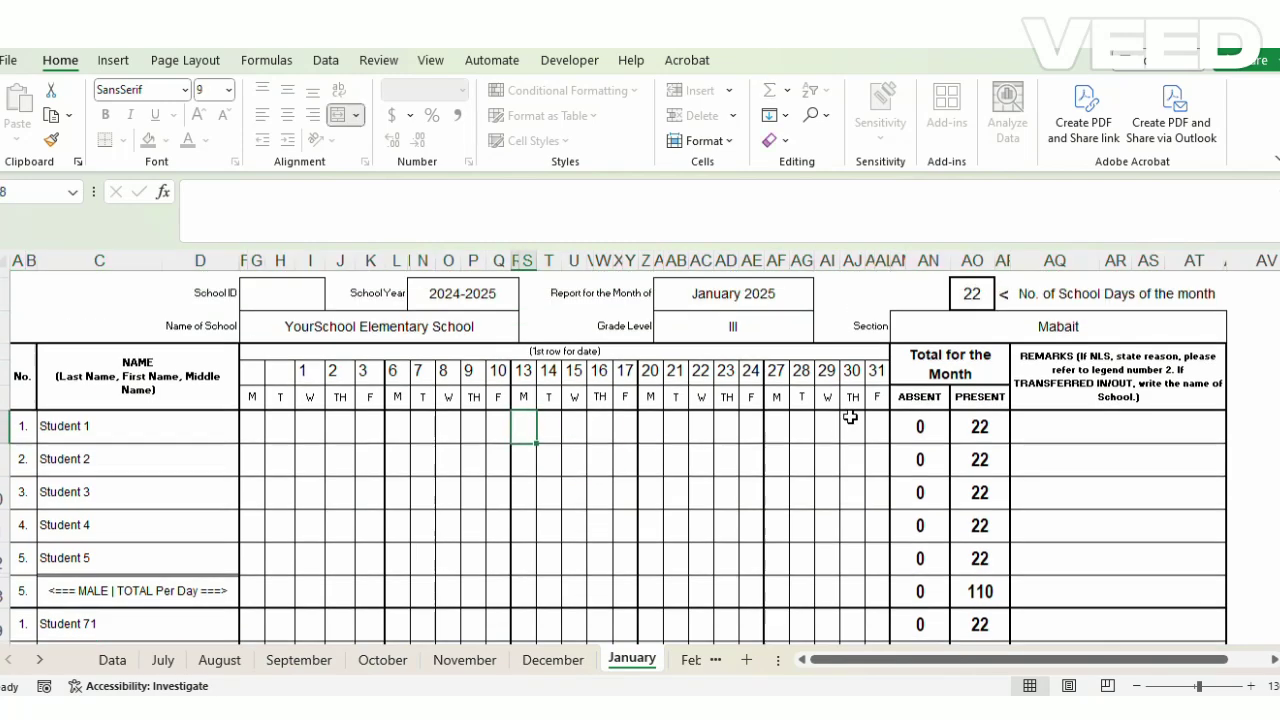
Step: Set January's number of school days to 21 and check the present totals and monthly summary
click(975, 298)
text(21)
key(Return)
scroll(823, 461, down, 3)
scroll(824, 461, down, 3)
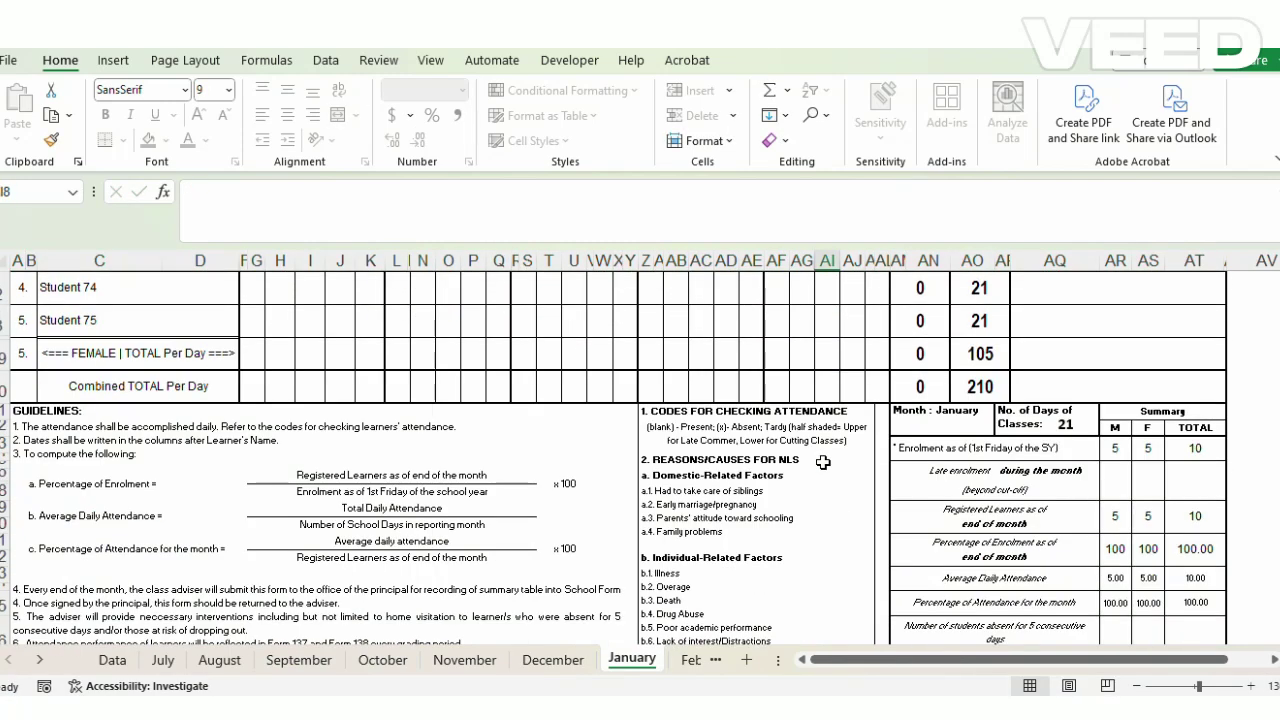
scroll(822, 462, up, 6)
scroll(849, 407, down, 2)
scroll(880, 408, up, 4)
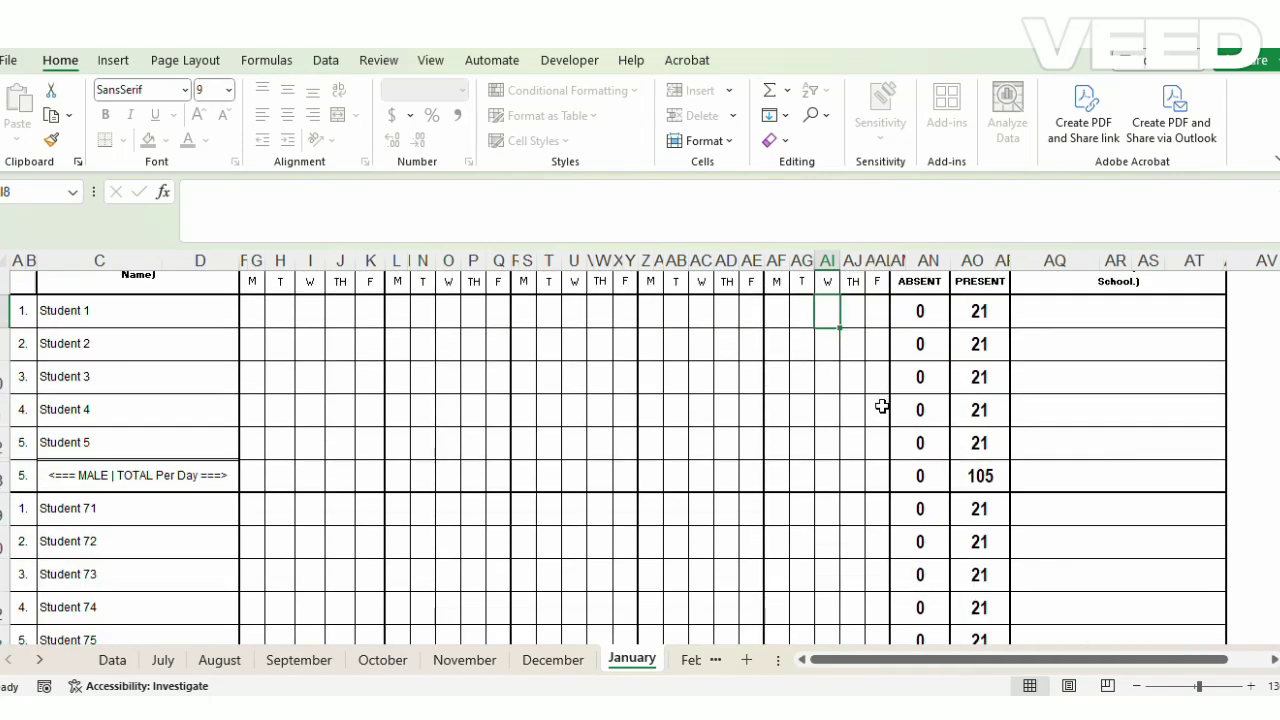
Step: Set January's number of school days to 22 and check the learners' present totals
click(966, 307)
text(22)
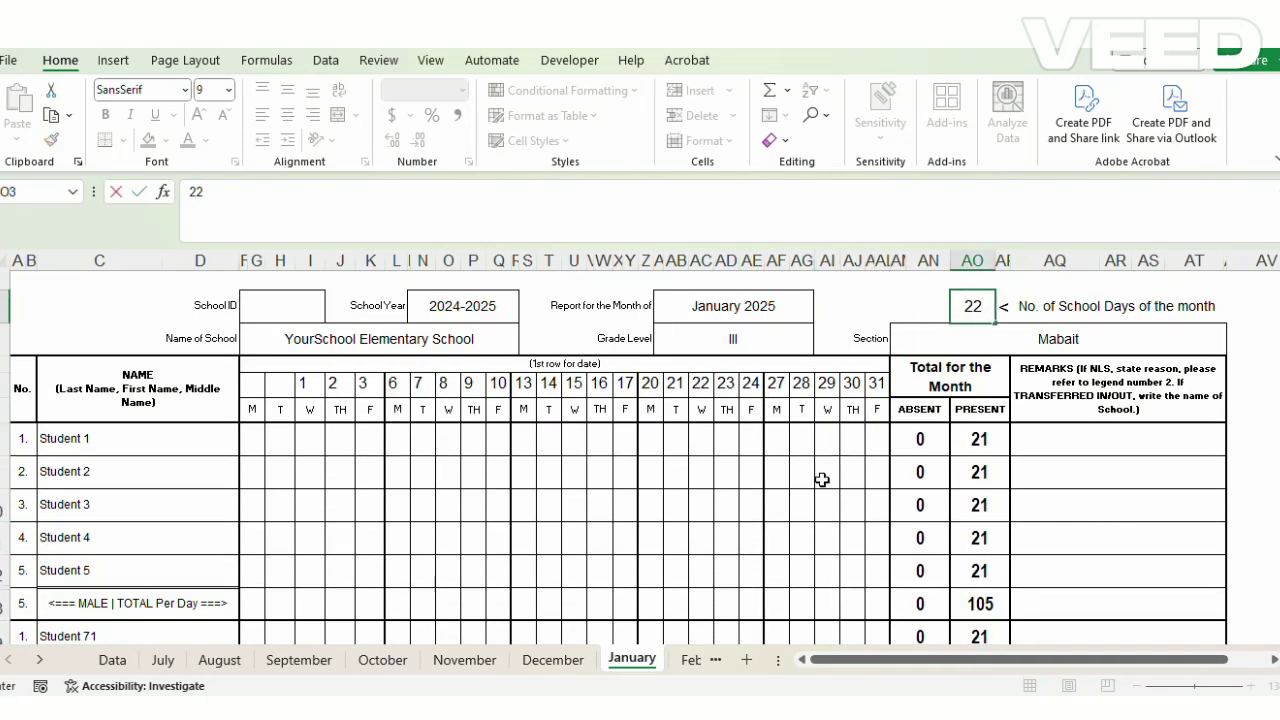
click(806, 502)
scroll(809, 497, down, 3)
scroll(812, 508, up, 2)
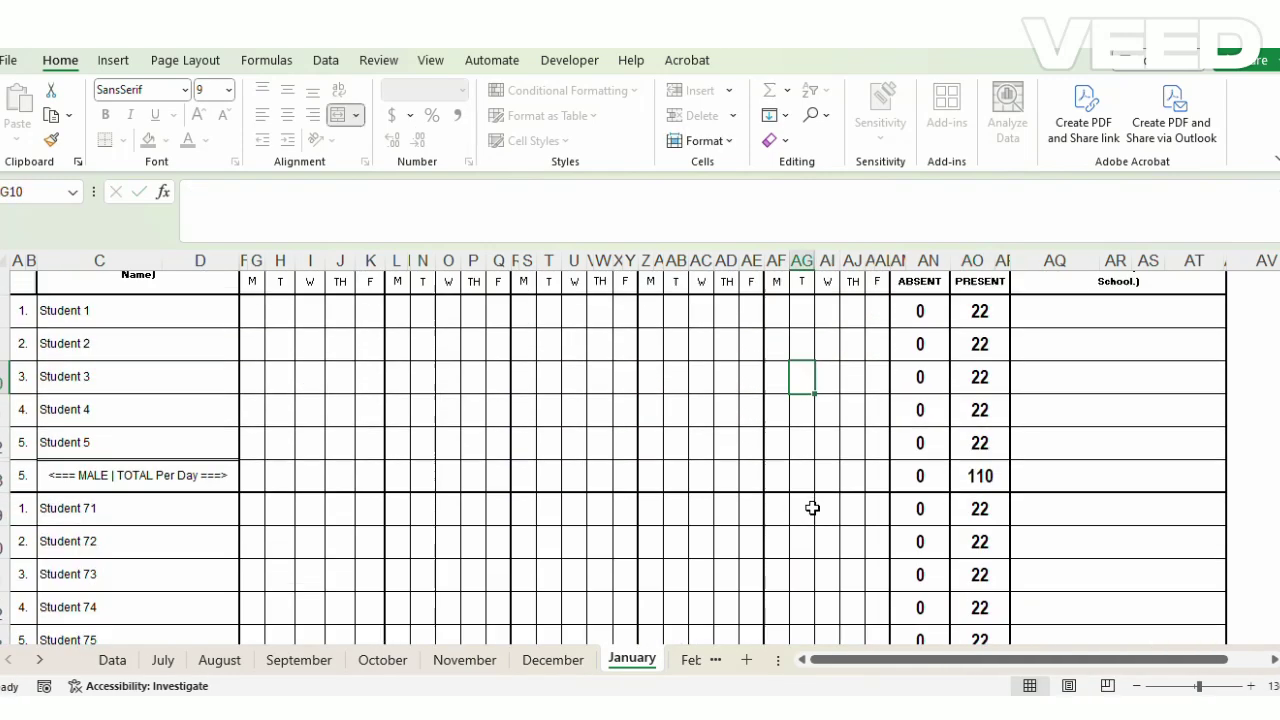
Step: Mark Student 3 absent with "x" on each school day from January 27 to 31
click(786, 392)
text(x	x	x	x	x)
key(Up)
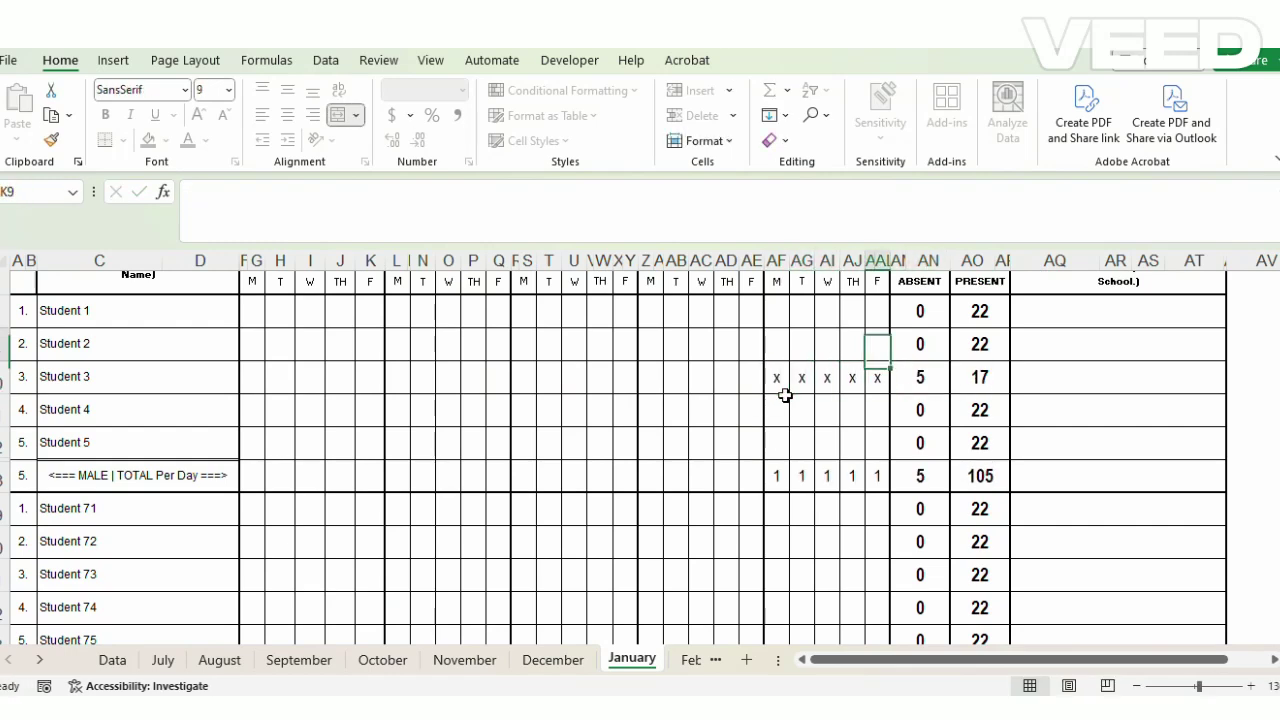
Step: Mark Student 1 tardy with "t" on January 28, 29 and 31
key(Up)
text(t)
key(Left)
key(Left)
text(t)
key(Left)
text(t)
key(Left)
key(Left)
key(Left)
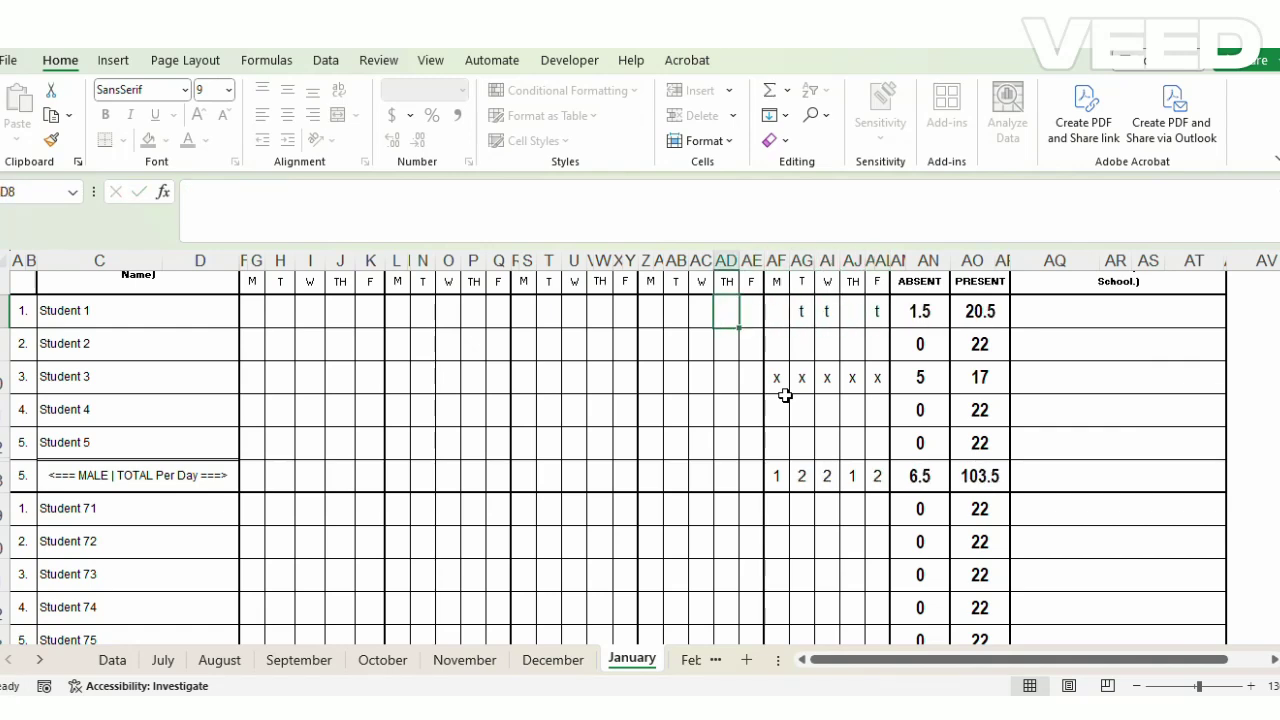
Step: Mark Student 1 absent with "x" on each school day from January 20 to 24
key(Right)
key(x)
key(Left)
key(x)
key(Left)
key(x)
key(Left)
key(x)
key(Left)
key(x)
key(Left)
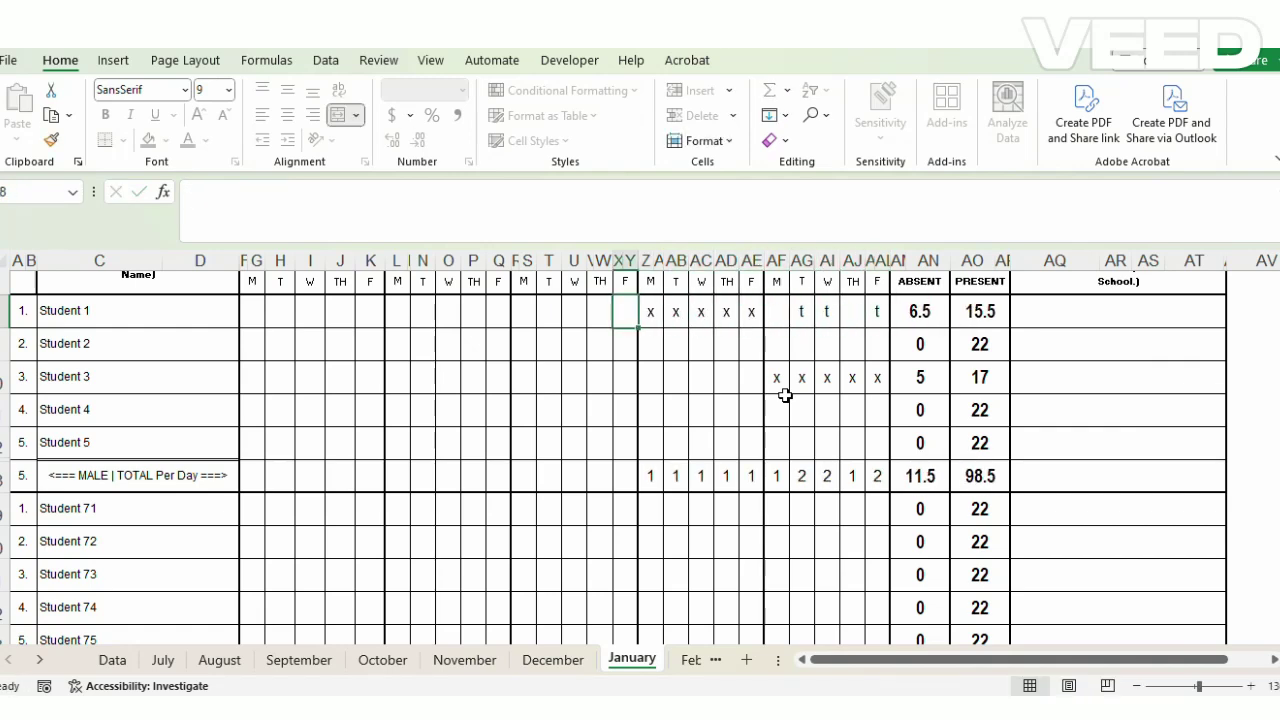
Step: Enter "H" for Student 1 on January 15, 16 and 17
text(H)
key(Left)
text(H)
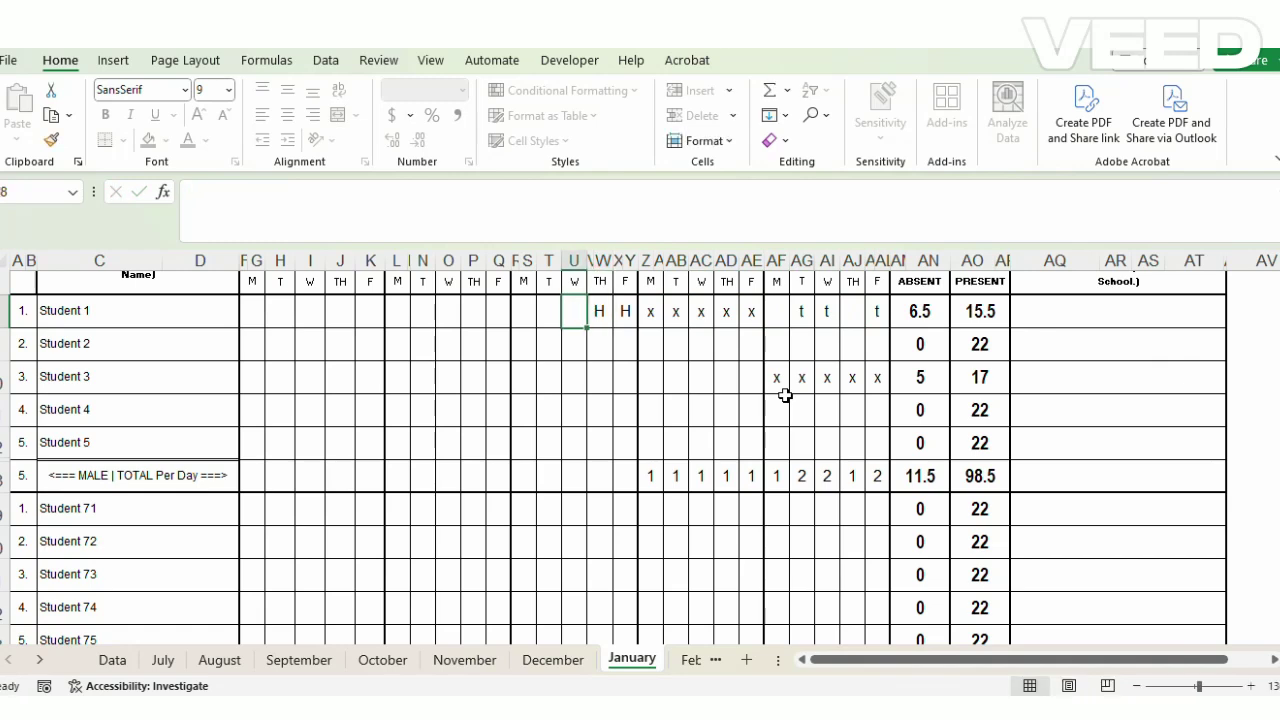
key(Left)
text(H)
Step: Enter "H" for Student 1 on each school day from January 6 to 10 and review the January sheet
key(Left)
key(Left)
key(Left)
key(H)
key(Left)
key(H)
key(Left)
key(H)
key(Left)
key(H)
key(Left)
key(H)
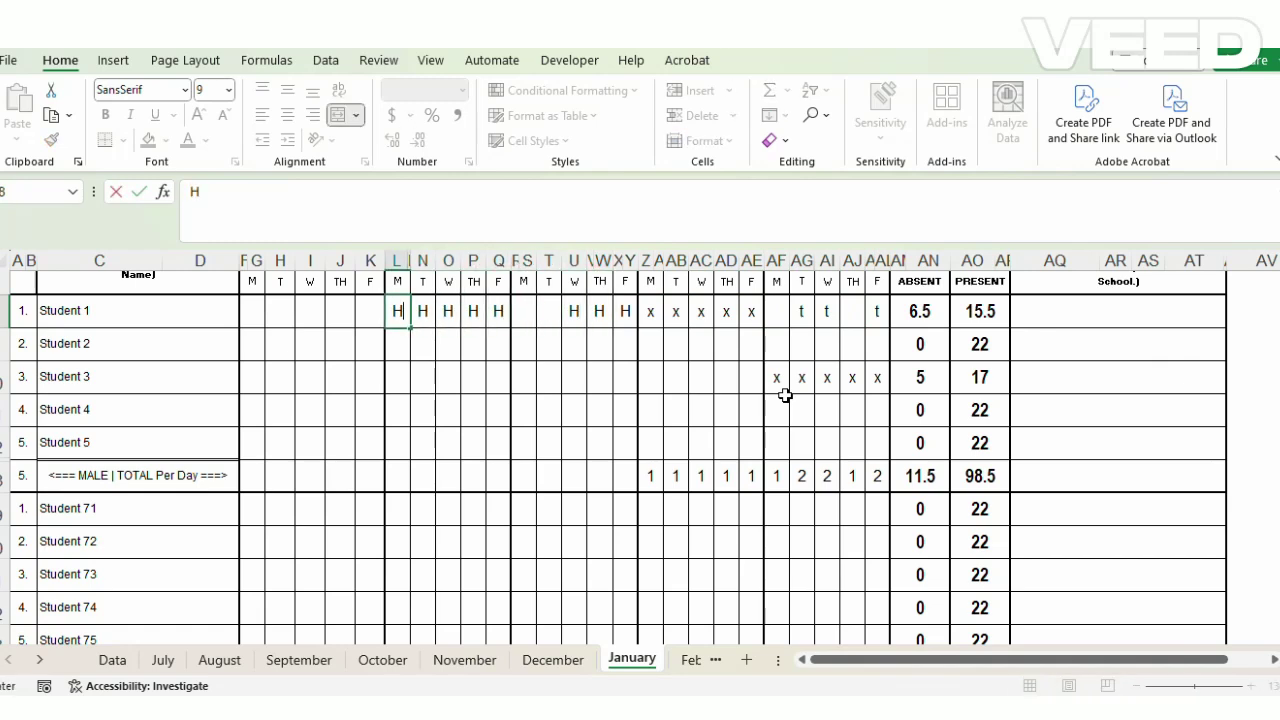
key(Right)
key(Right)
key(Right)
scroll(785, 410, up, 2)
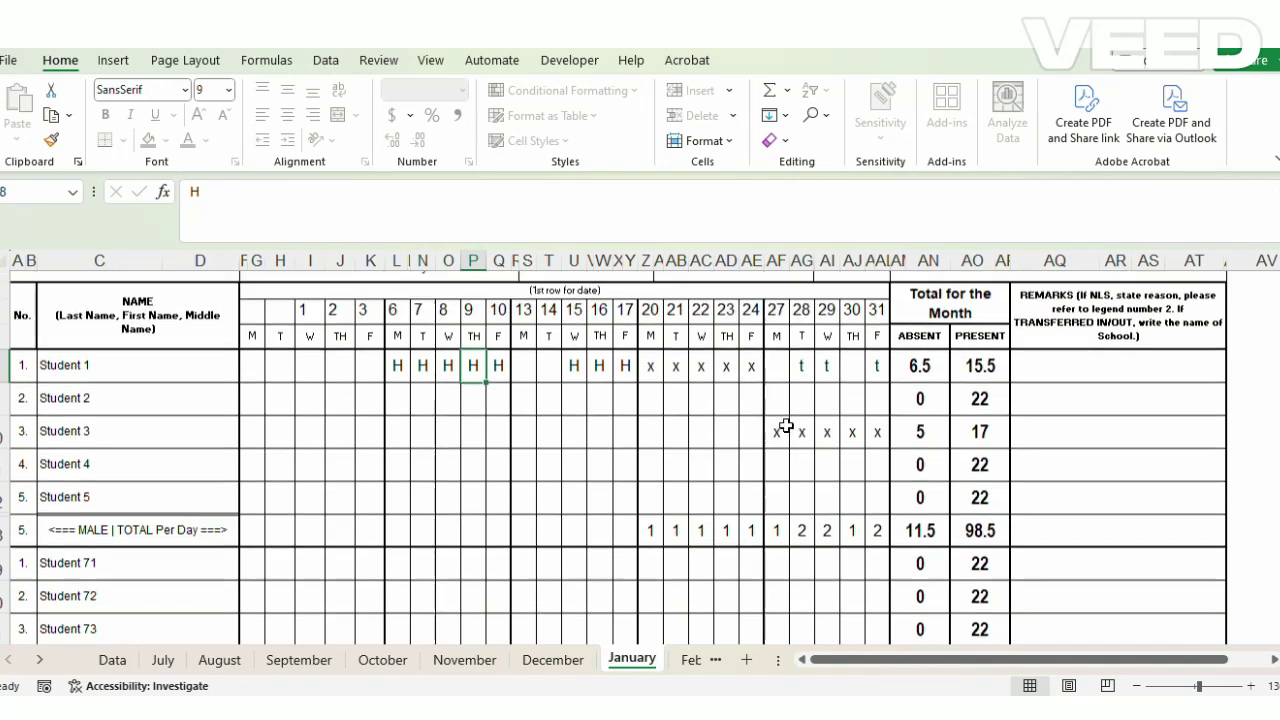
scroll(640, 470, down, 3)
Step: Look at the February attendance sheet and open the December sheet
click(691, 660)
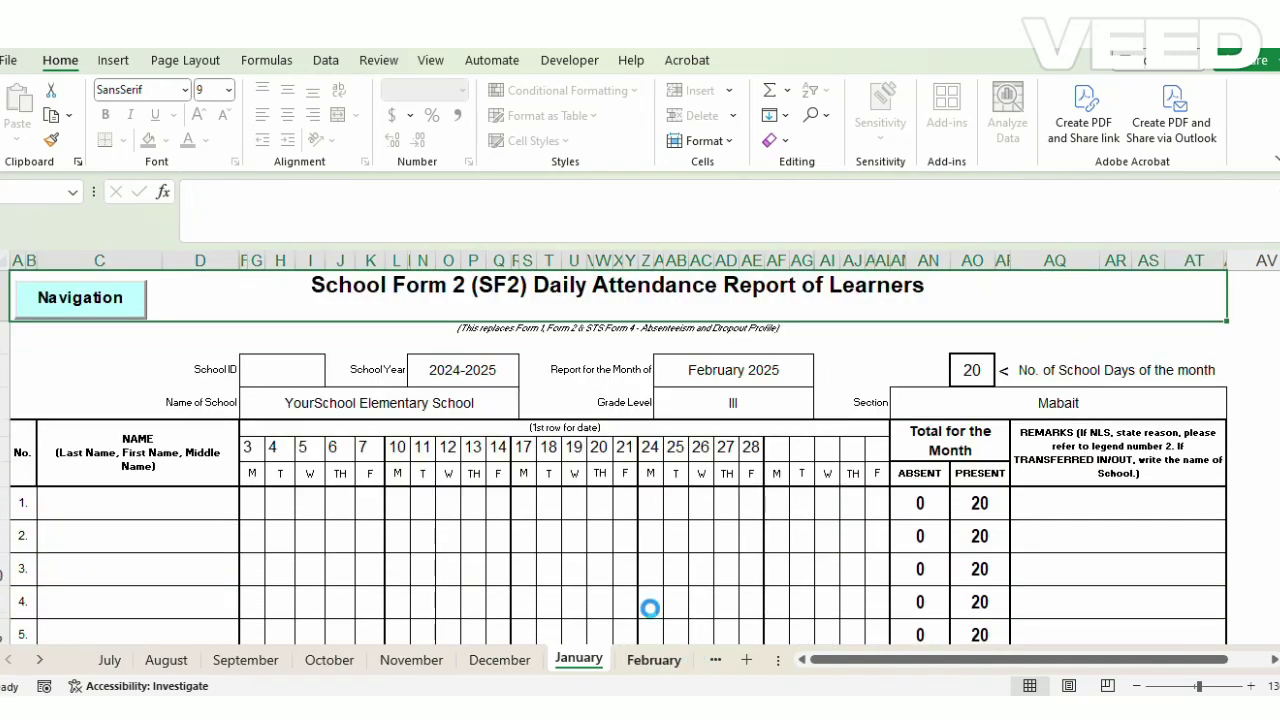
click(499, 660)
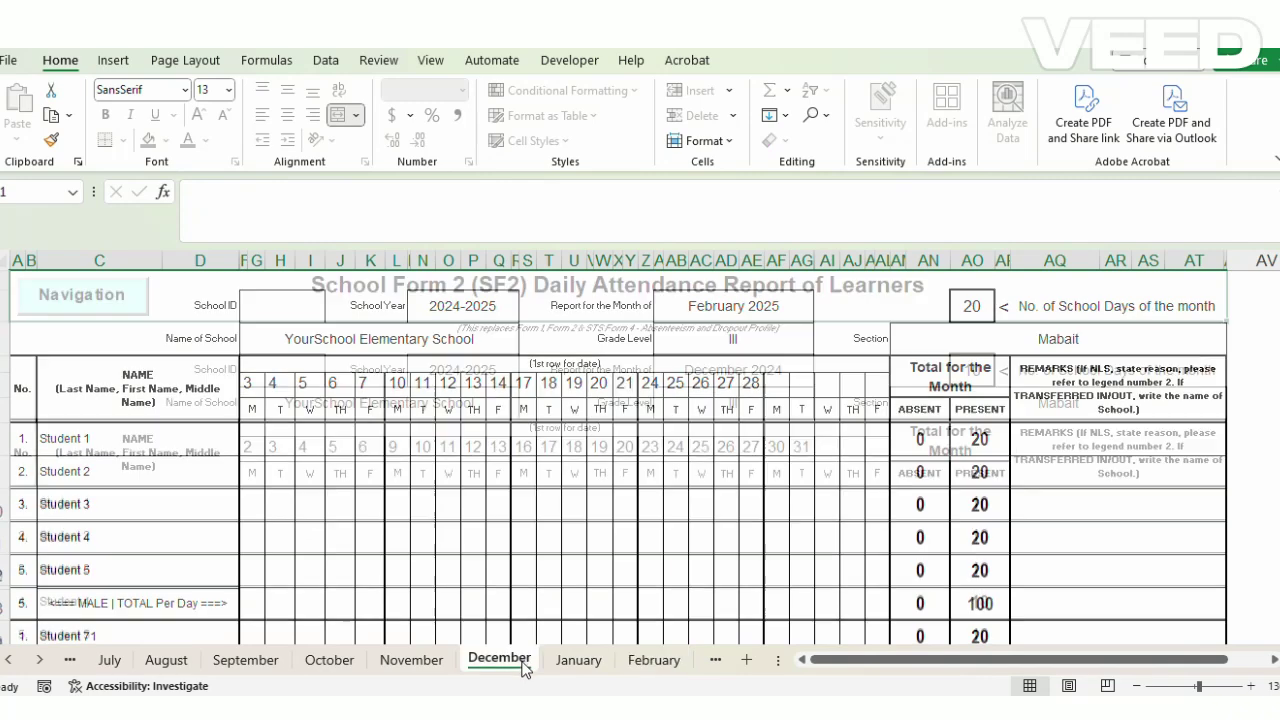
scroll(641, 600, down, 1)
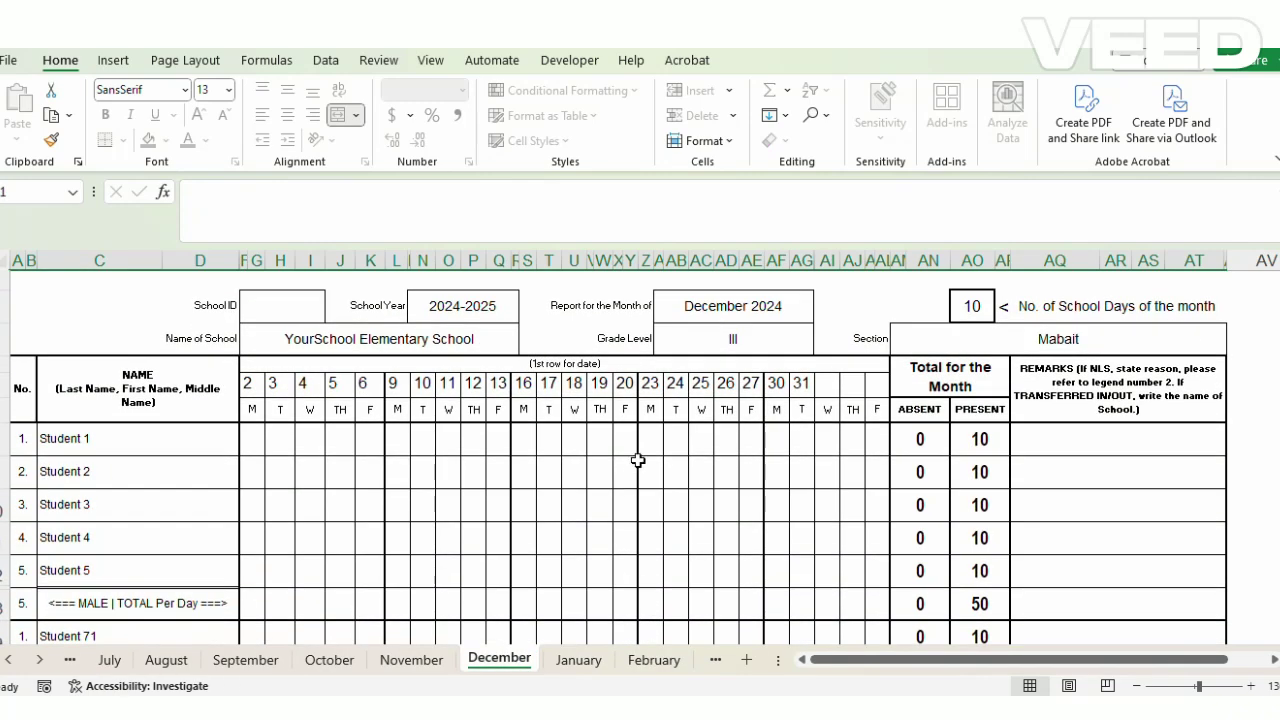
Step: Spell HOLIDAY for Student 1 across December 16 to 24, entering one letter per school day
click(652, 440)
click(512, 439)
text(H)
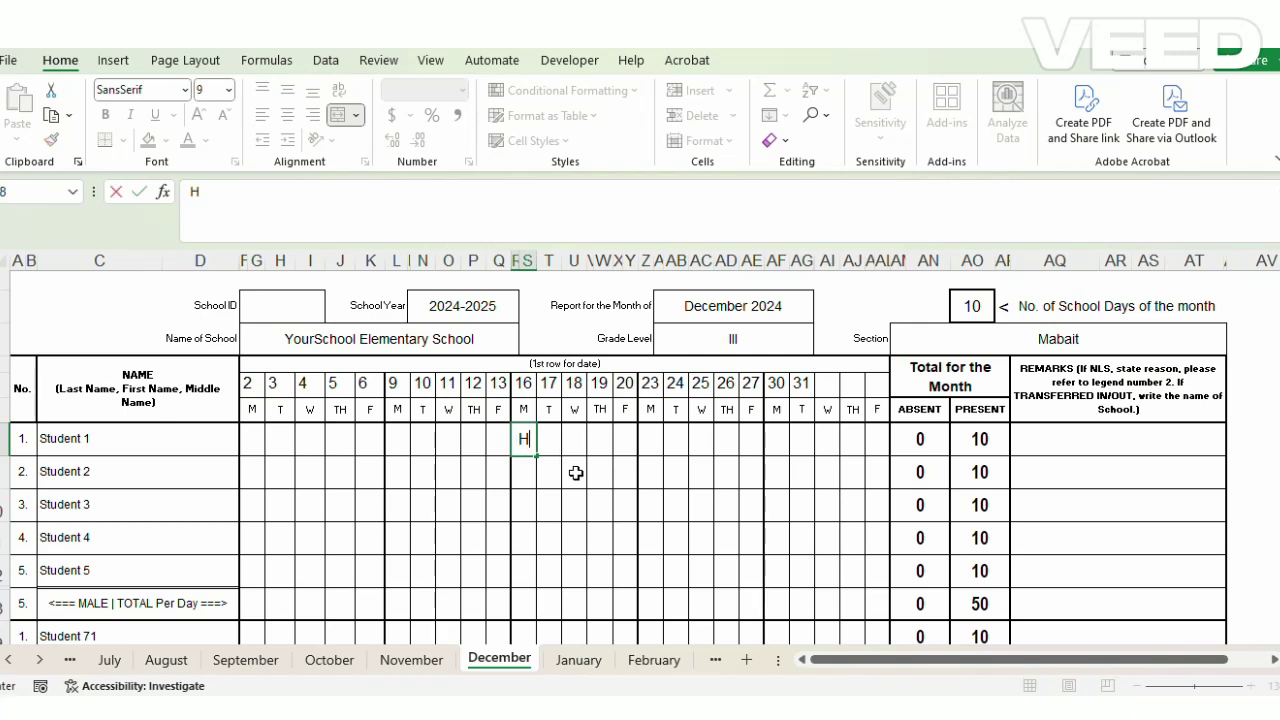
key(Tab)
text(O)
key(Tab)
text(L)
key(Tab)
text(I)
key(Tab)
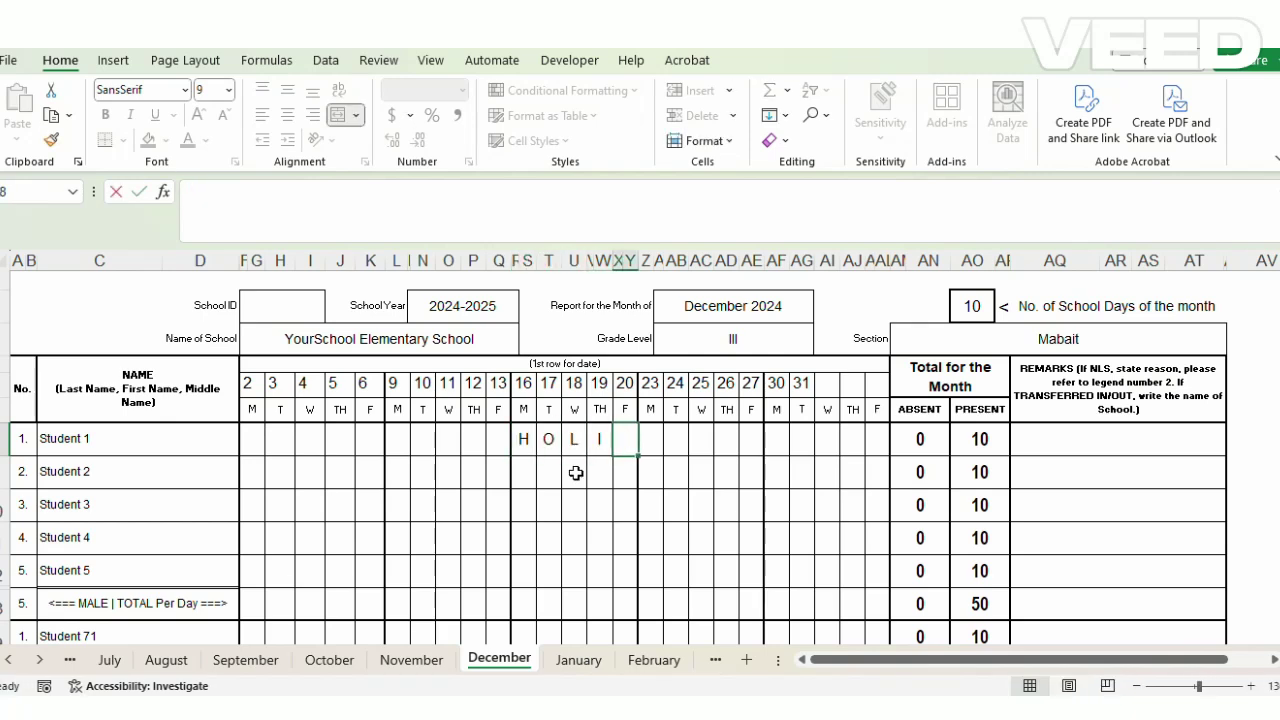
text(D)
key(Tab)
text(A)
key(Tab)
text(Y)
key(Tab)
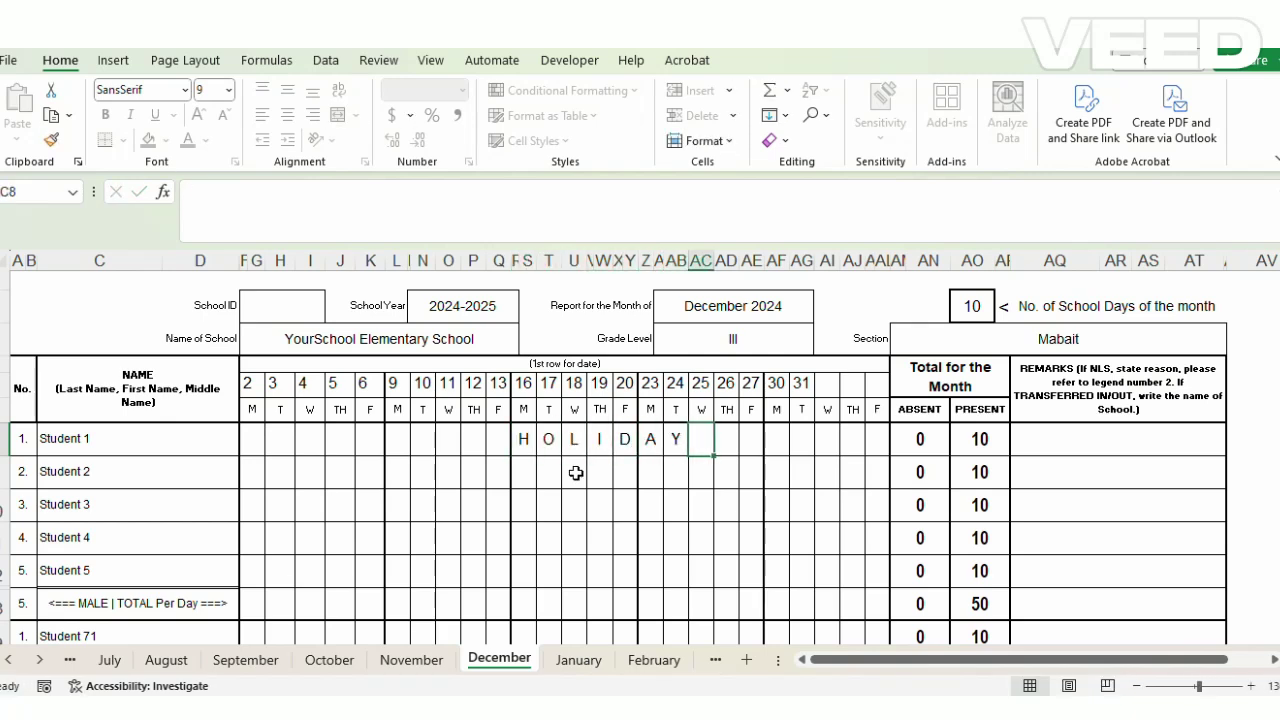
Step: Enter the letters H, O, L and I for Student 1 on December 25, 26, 27 and 30
text(H)
key(Tab)
text(O)
key(Tab)
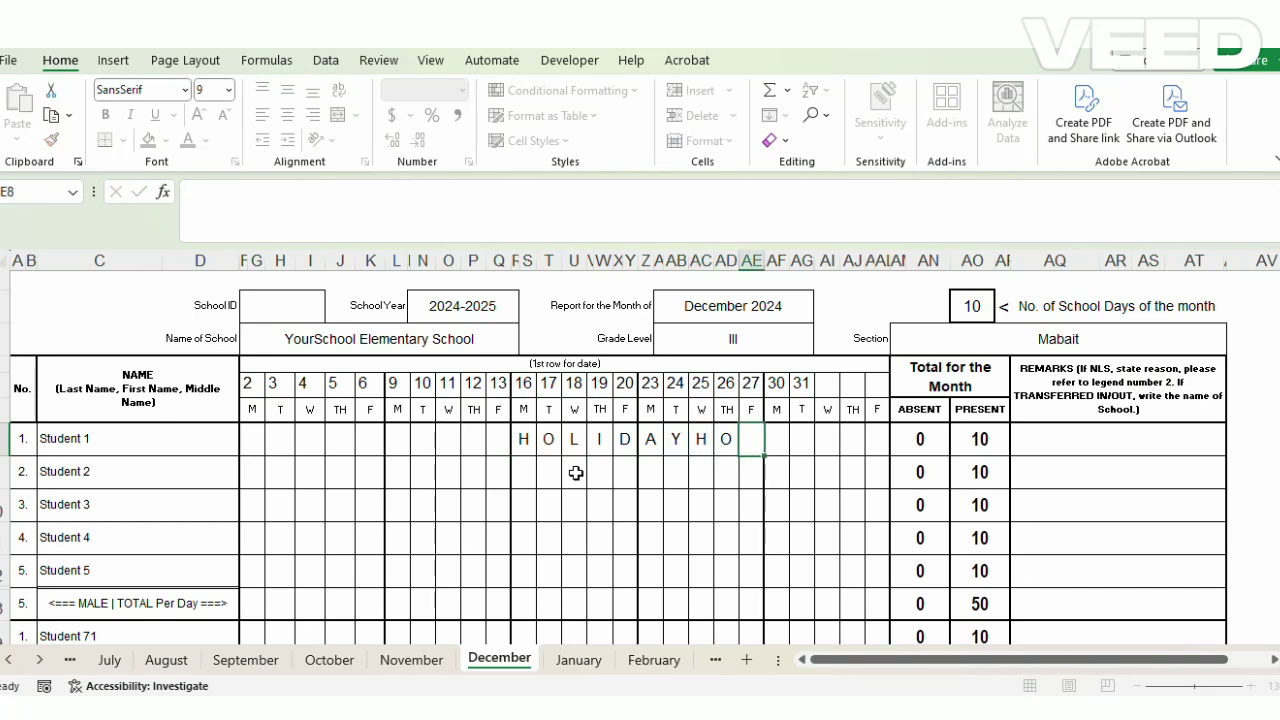
text(L)
key(Tab)
text(I)
key(Tab)
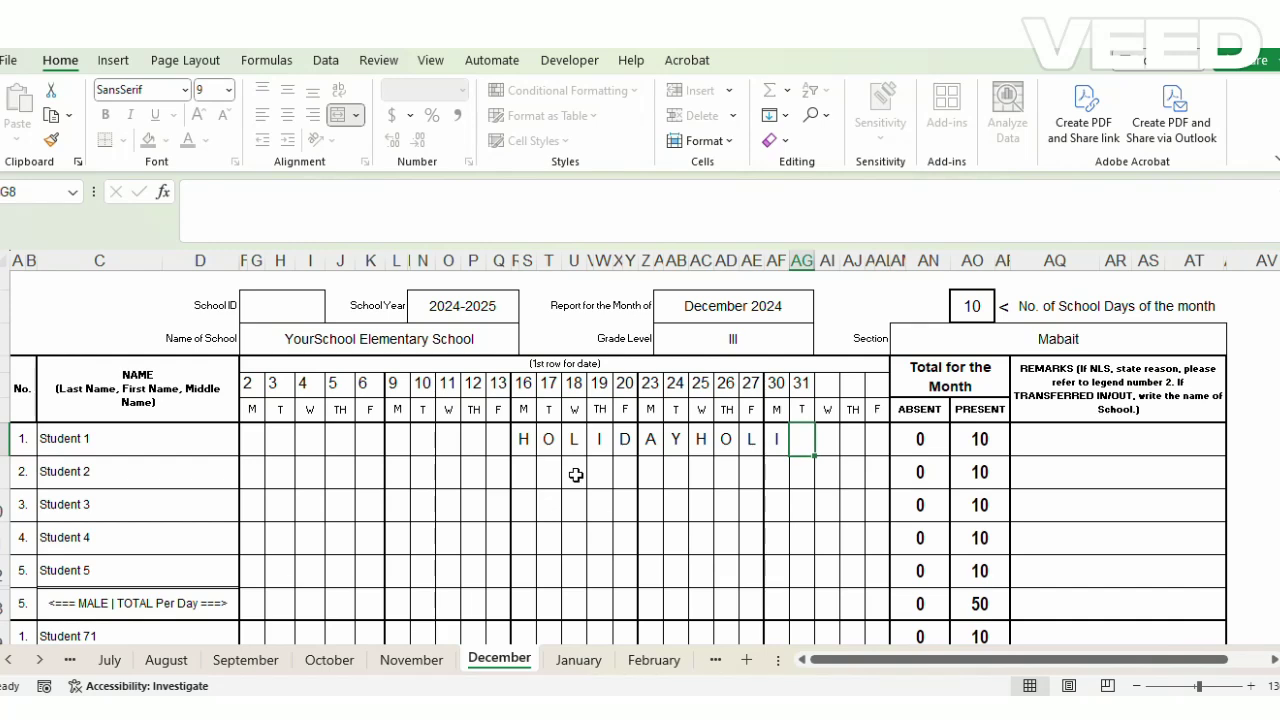
Step: Replace Student 1's entries with "OLI" on December 26, "DA" on December 27 and "Y" on December 30
click(727, 448)
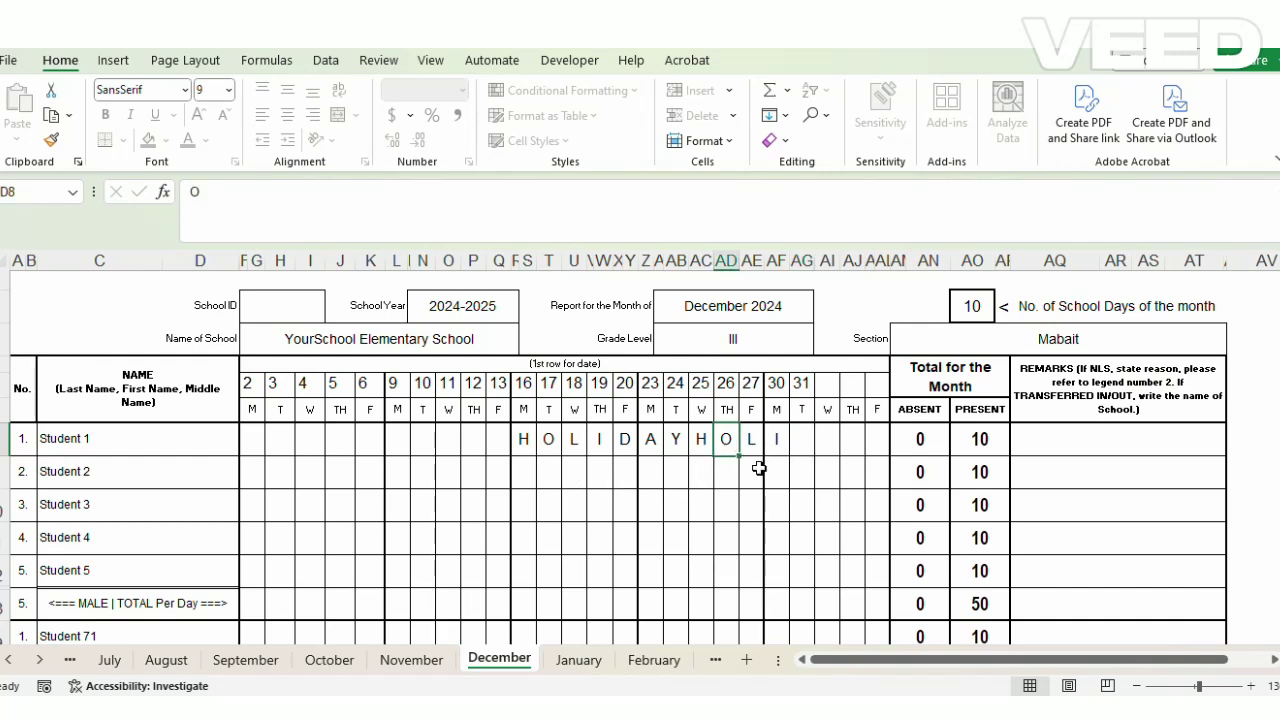
text(OLI)
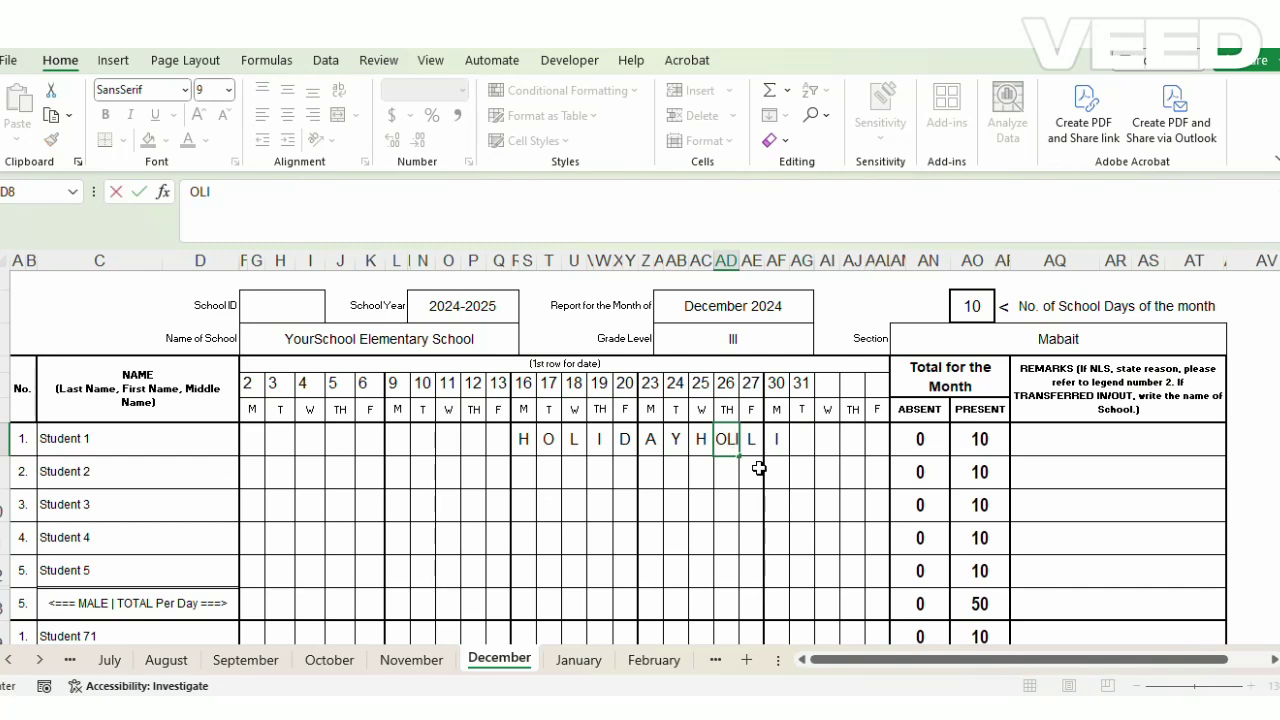
key(Tab)
text(DA)
key(Tab)
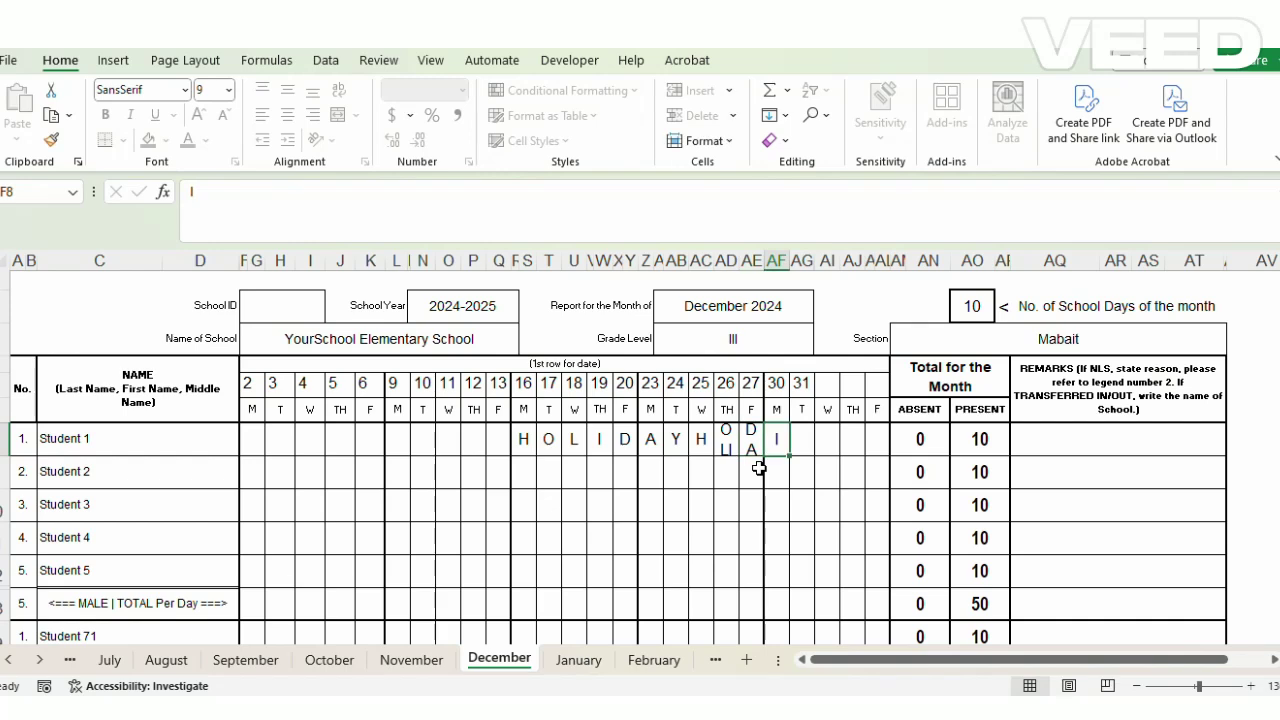
text(Y)
key(Tab)
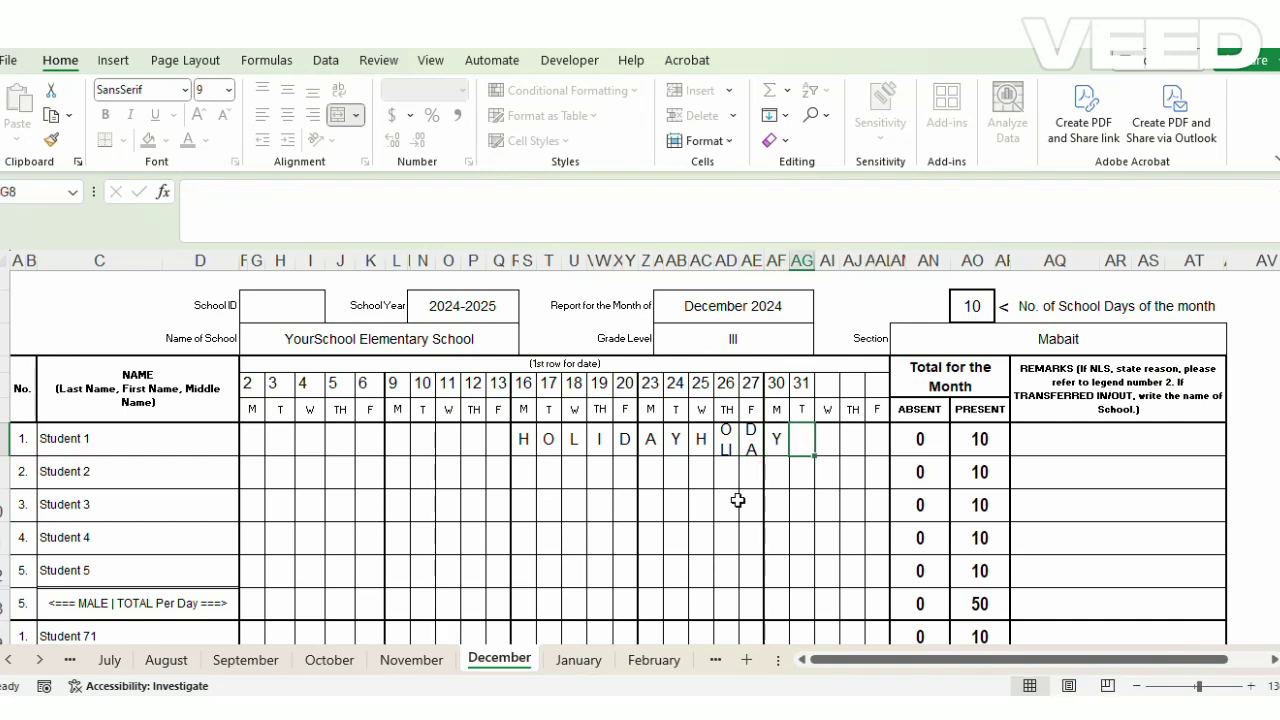
Step: Look through the January and February sheets and review the absent and present summary on the Total sheet
click(580, 660)
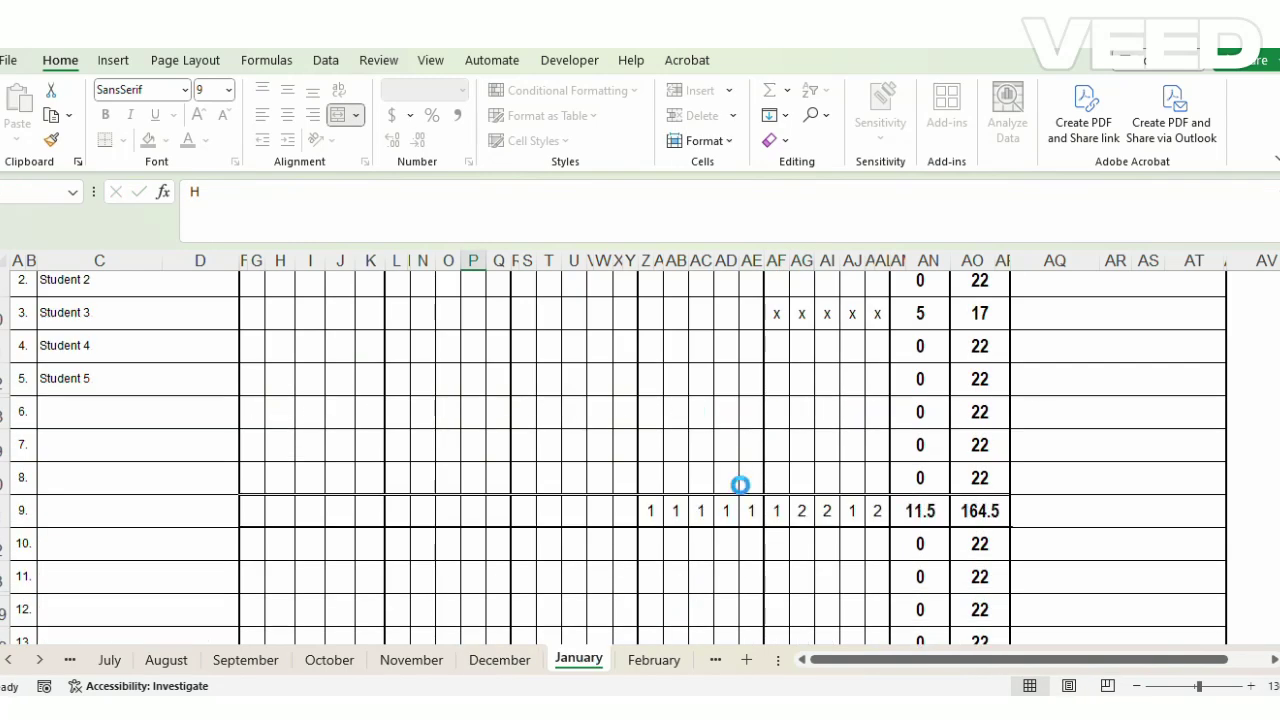
click(668, 658)
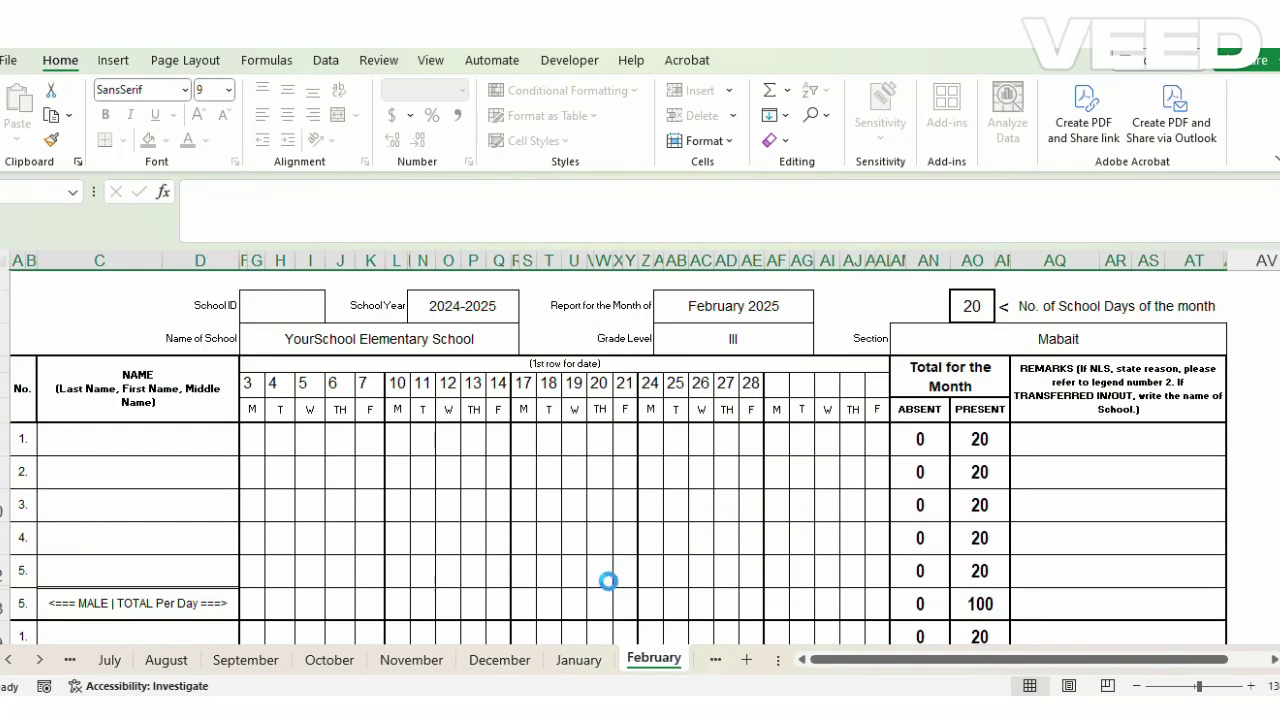
click(120, 305)
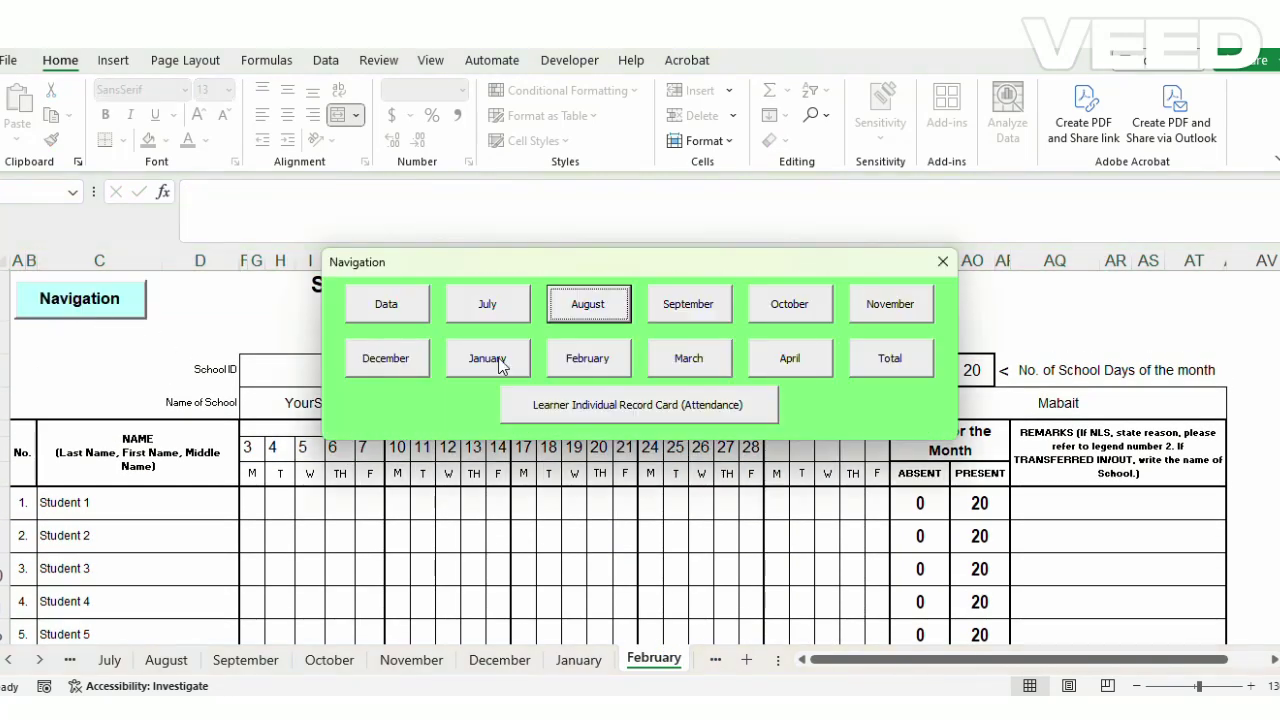
click(865, 376)
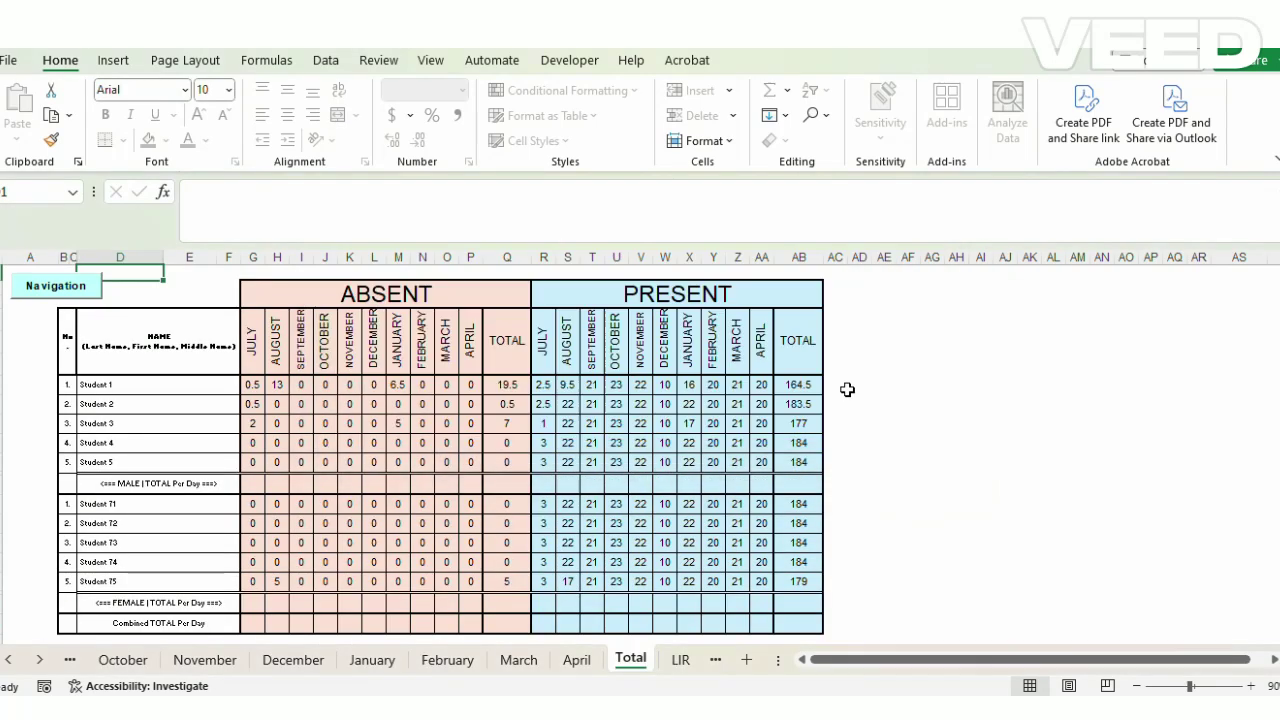
scroll(366, 449, down, 3)
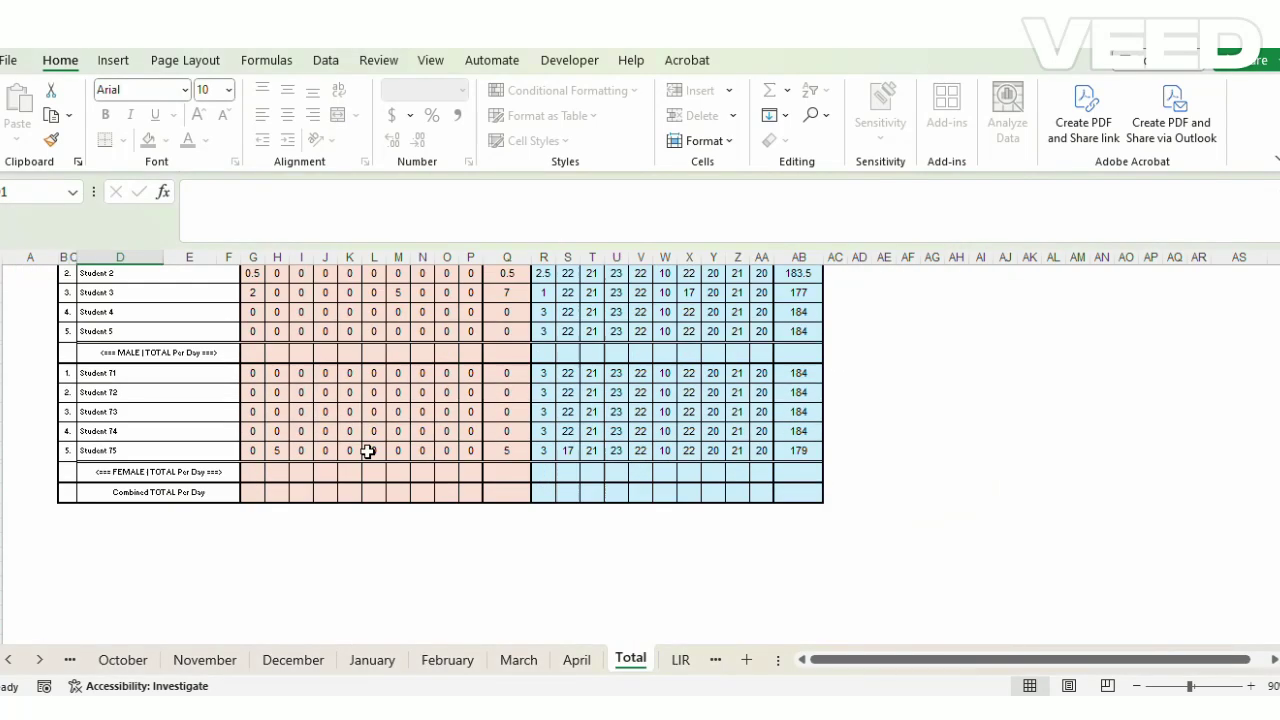
scroll(373, 455, up, 3)
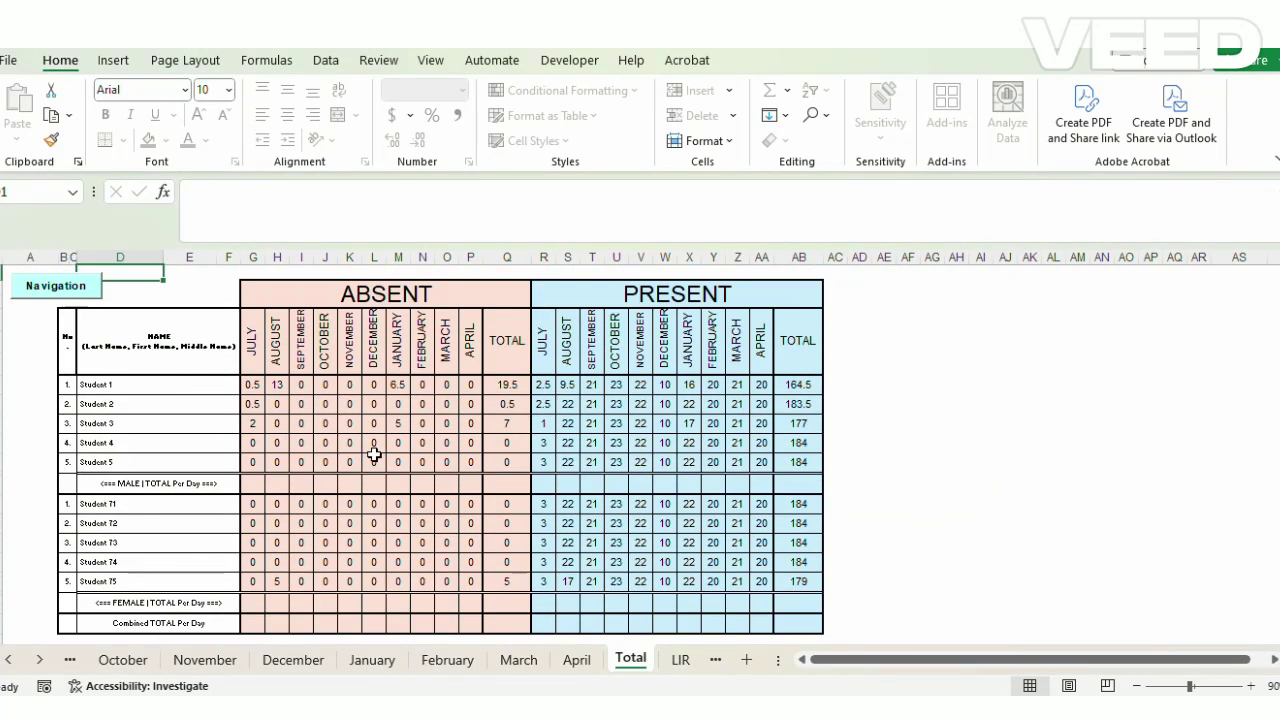
Step: Open the Learner Individual Record Card, select Student 1 and review the daily attendance from July to April
click(83, 294)
click(700, 412)
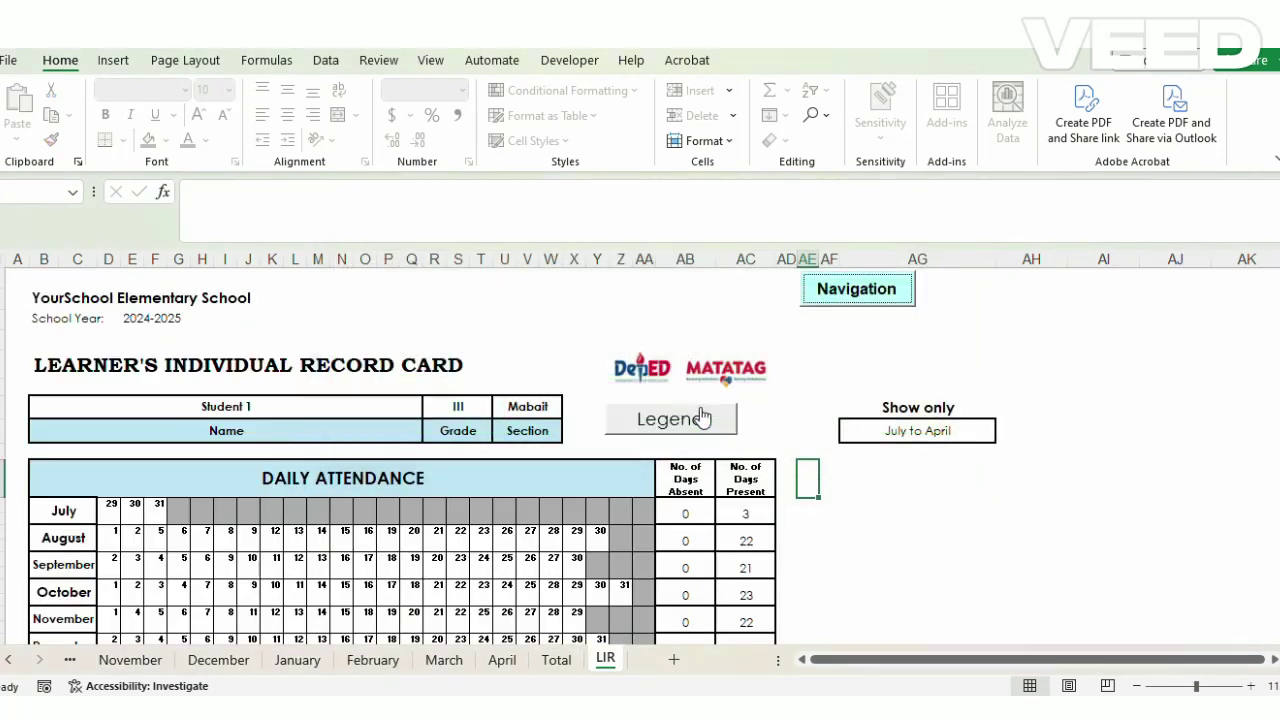
click(343, 411)
key(alt+Down)
click(316, 428)
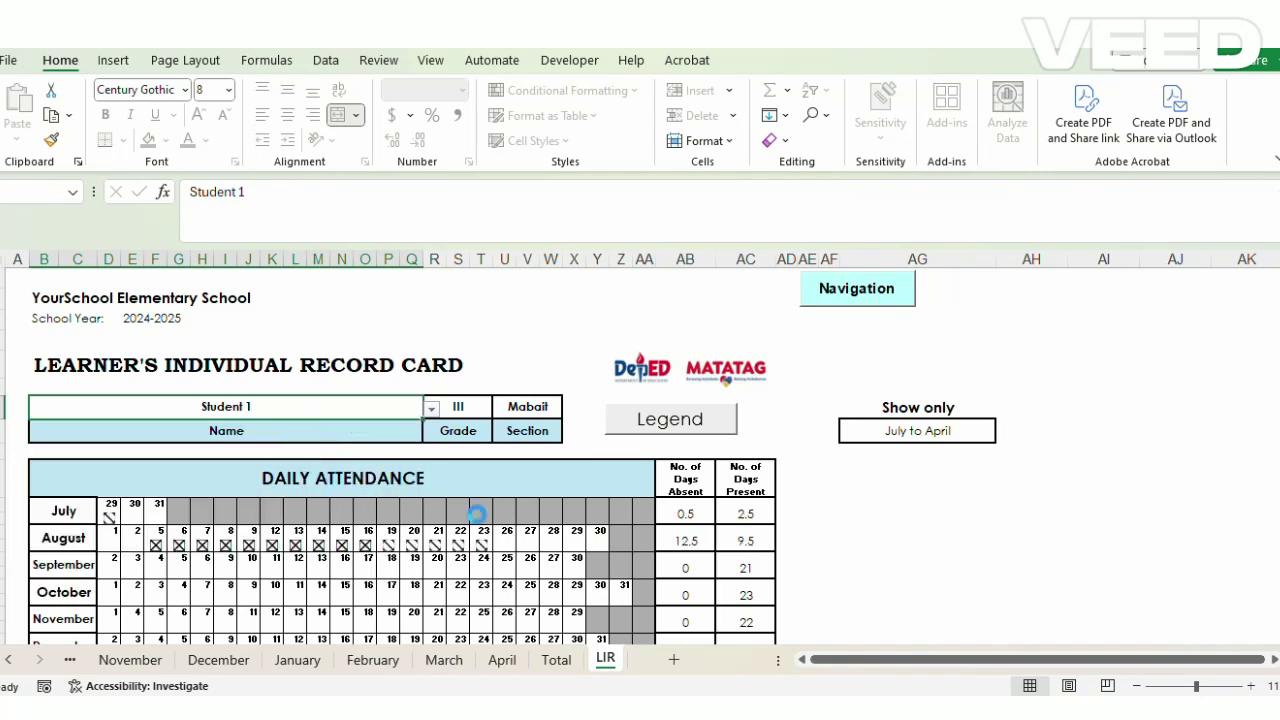
scroll(521, 518, down, 2)
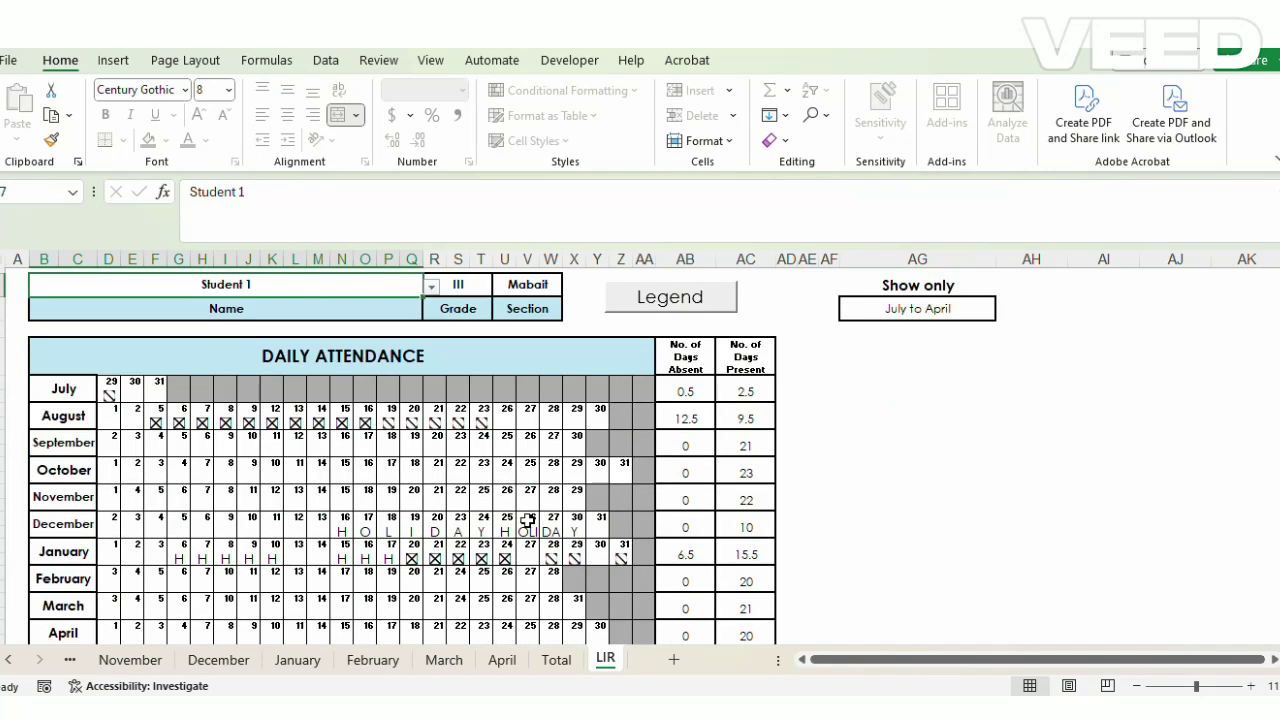
scroll(527, 520, down, 1)
scroll(337, 306, up, 1)
Step: Show Student 2 on the record card and switch it back to Student 1
key(alt+Down)
click(332, 316)
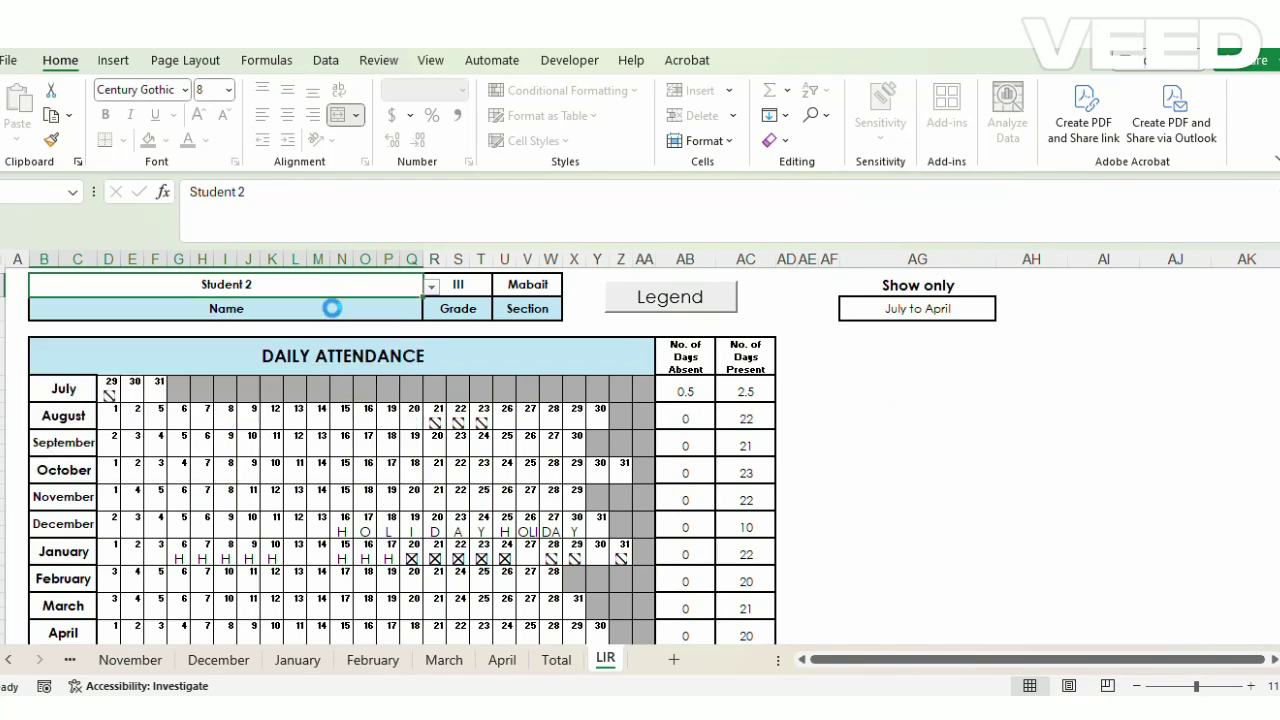
key(alt+Down)
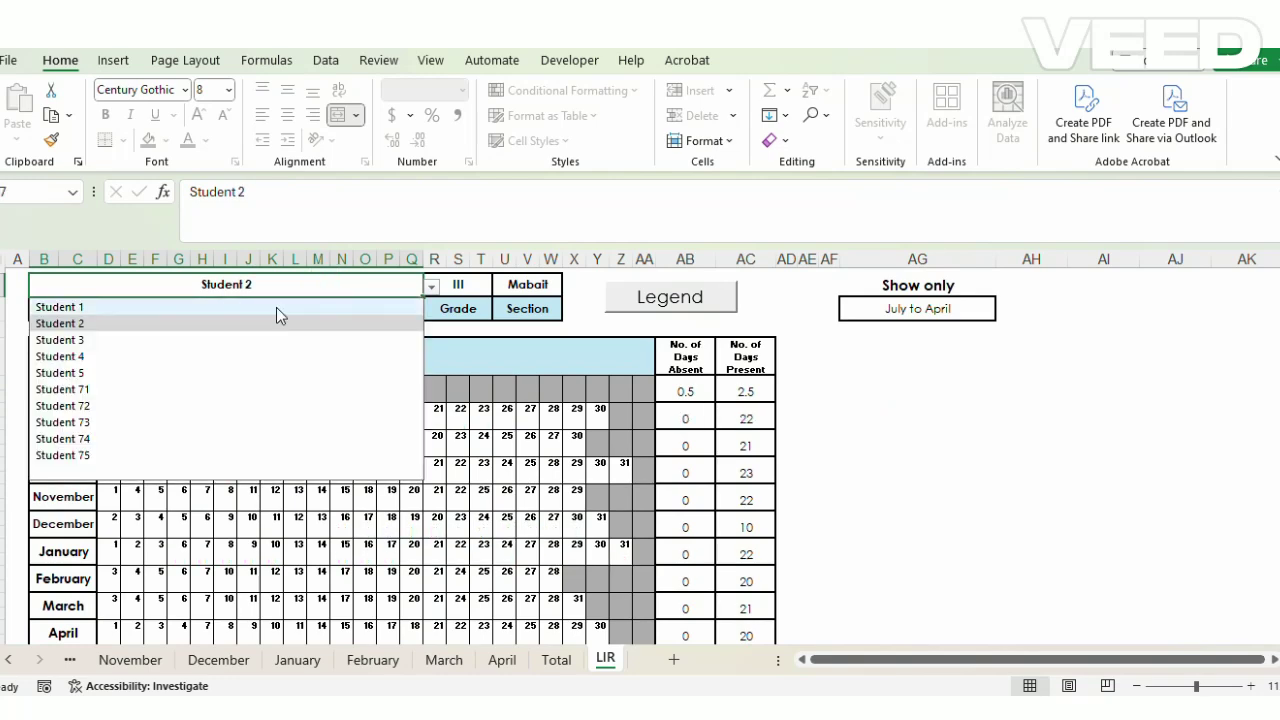
click(276, 306)
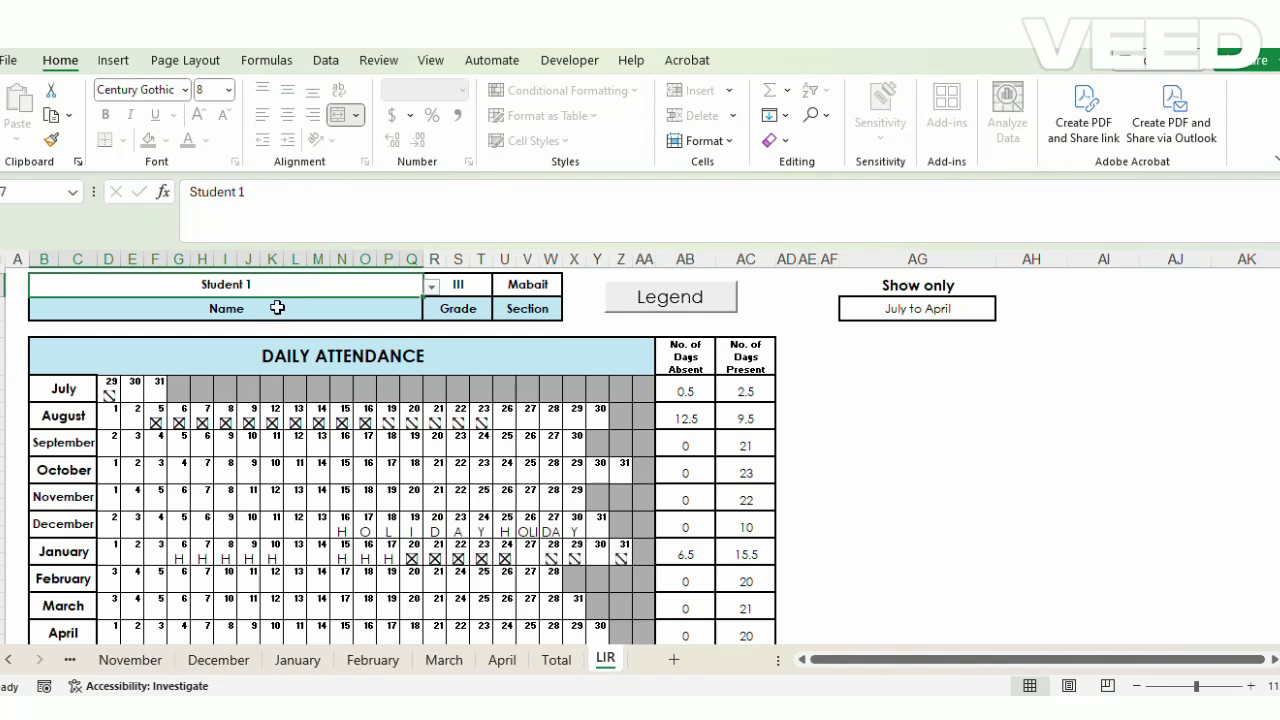
Step: Try the Show only ranges July, July to April and July to January on Student 1's record card
click(990, 314)
key(alt+Down)
click(929, 333)
key(alt+Down)
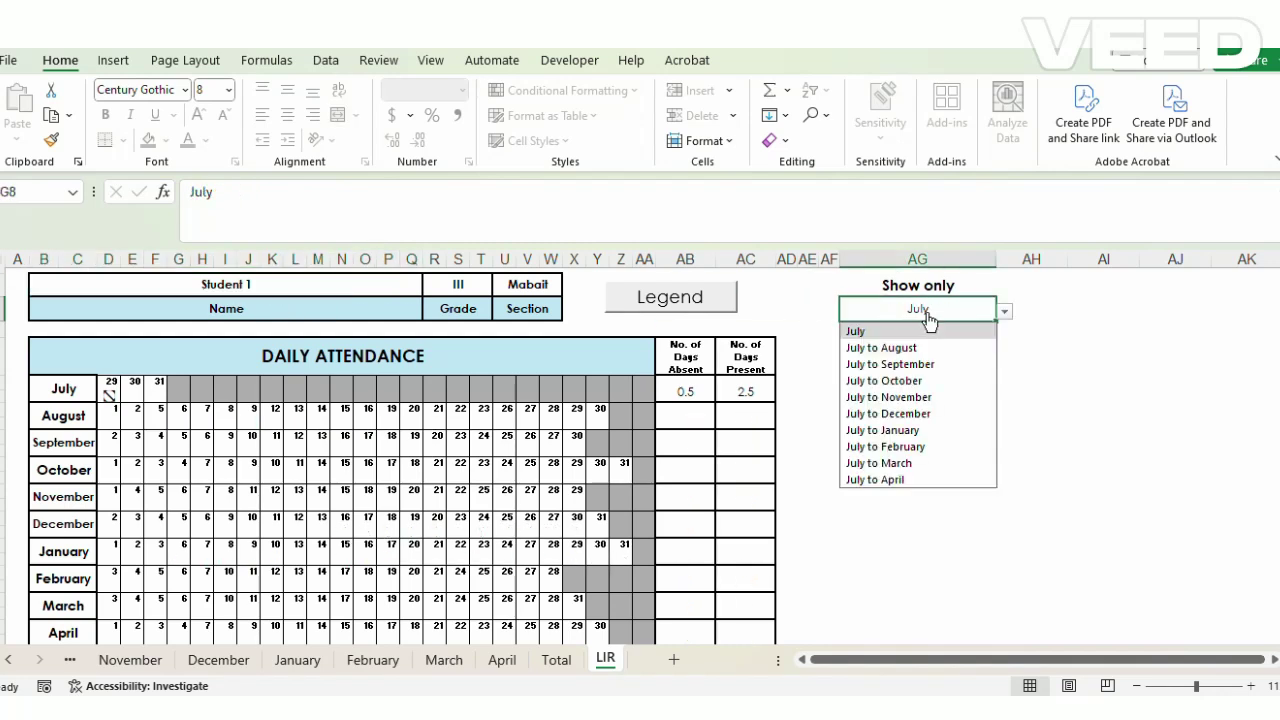
click(905, 480)
key(alt+Down)
click(894, 430)
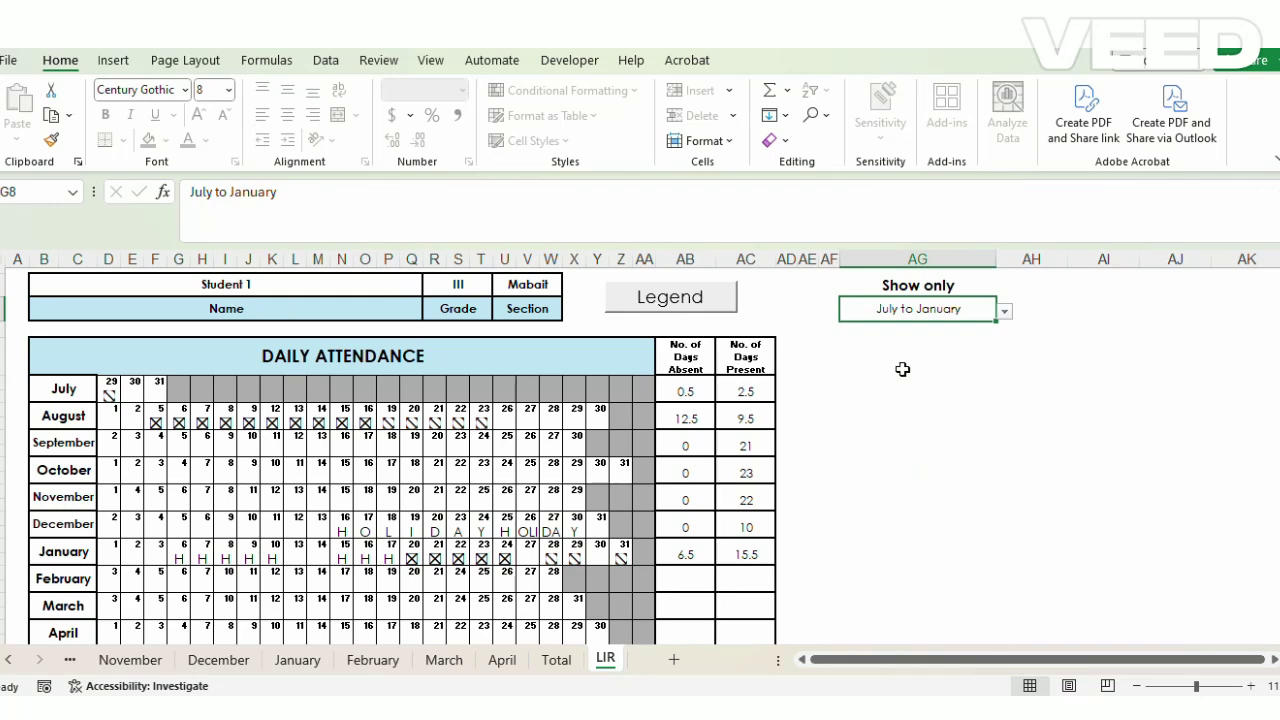
Step: Change the record card's Show only range to July to April, July to August and finally July
key(alt+Down)
click(893, 480)
key(alt+Down)
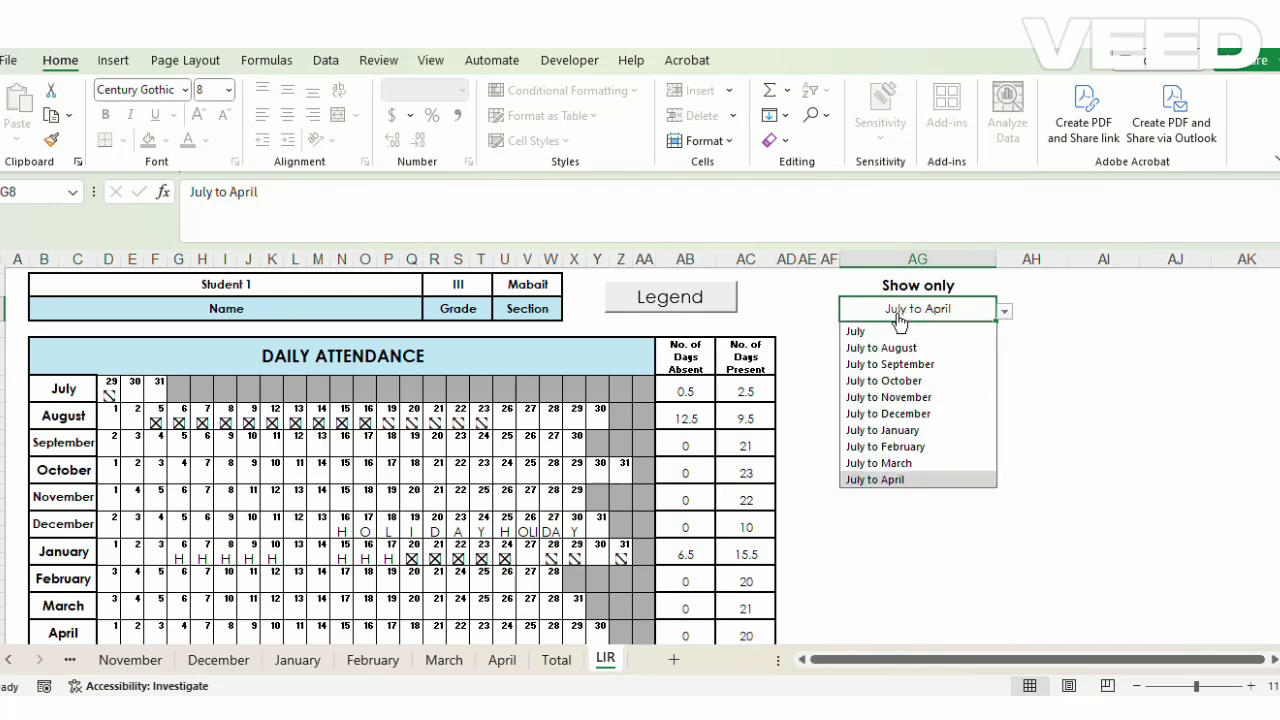
click(895, 347)
key(alt+Down)
click(888, 329)
Step: View the record card's legend and set the Show only range to July to April to examine the full card
click(694, 303)
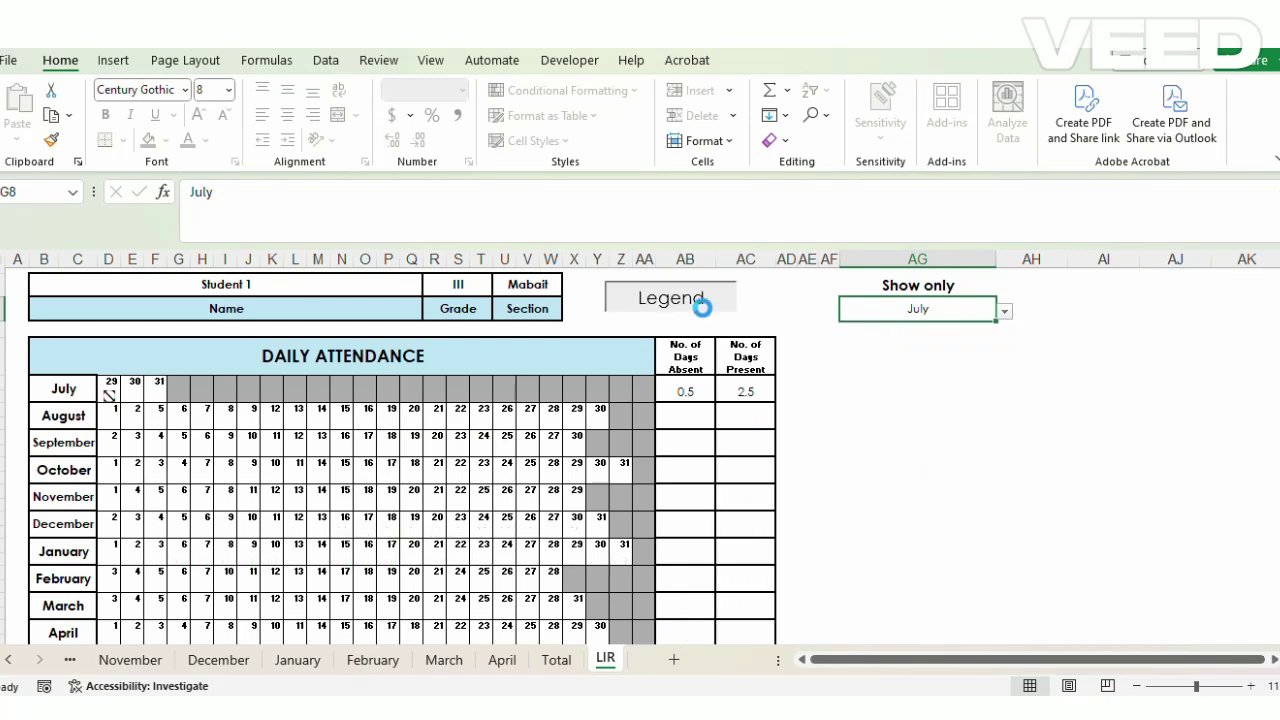
click(694, 434)
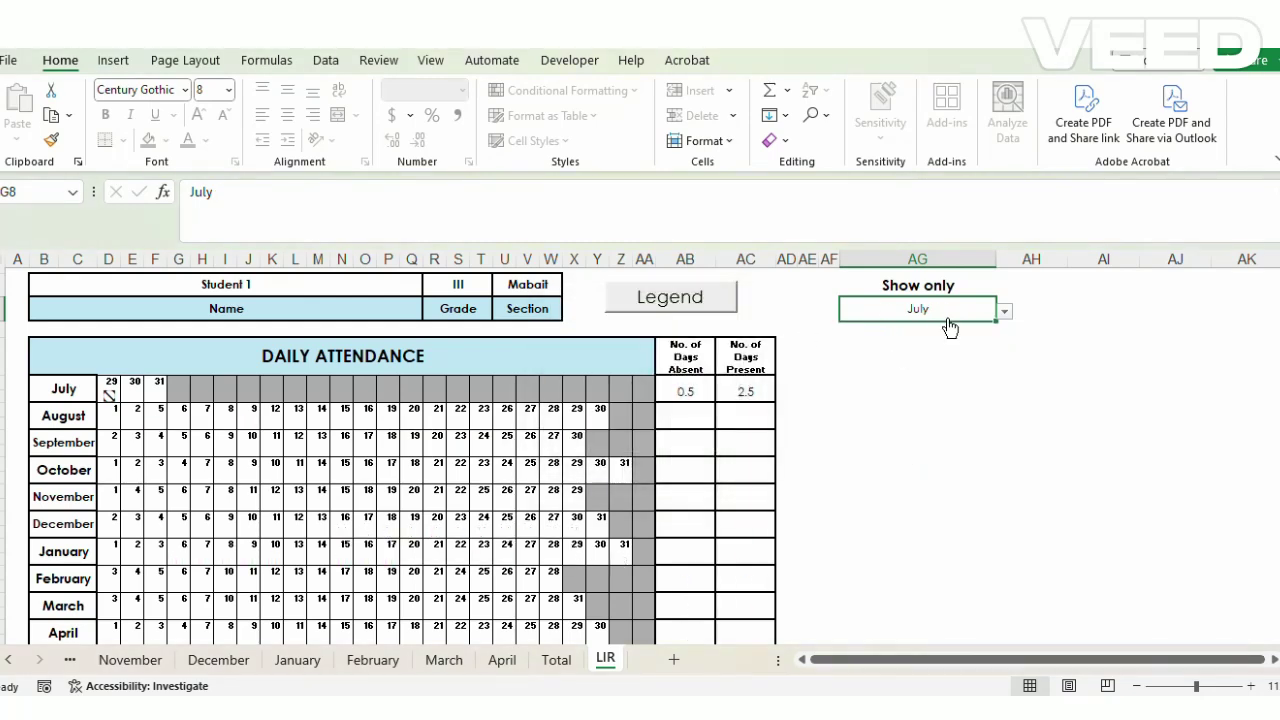
key(alt+Down)
click(912, 478)
scroll(891, 492, down, 1)
scroll(891, 492, up, 5)
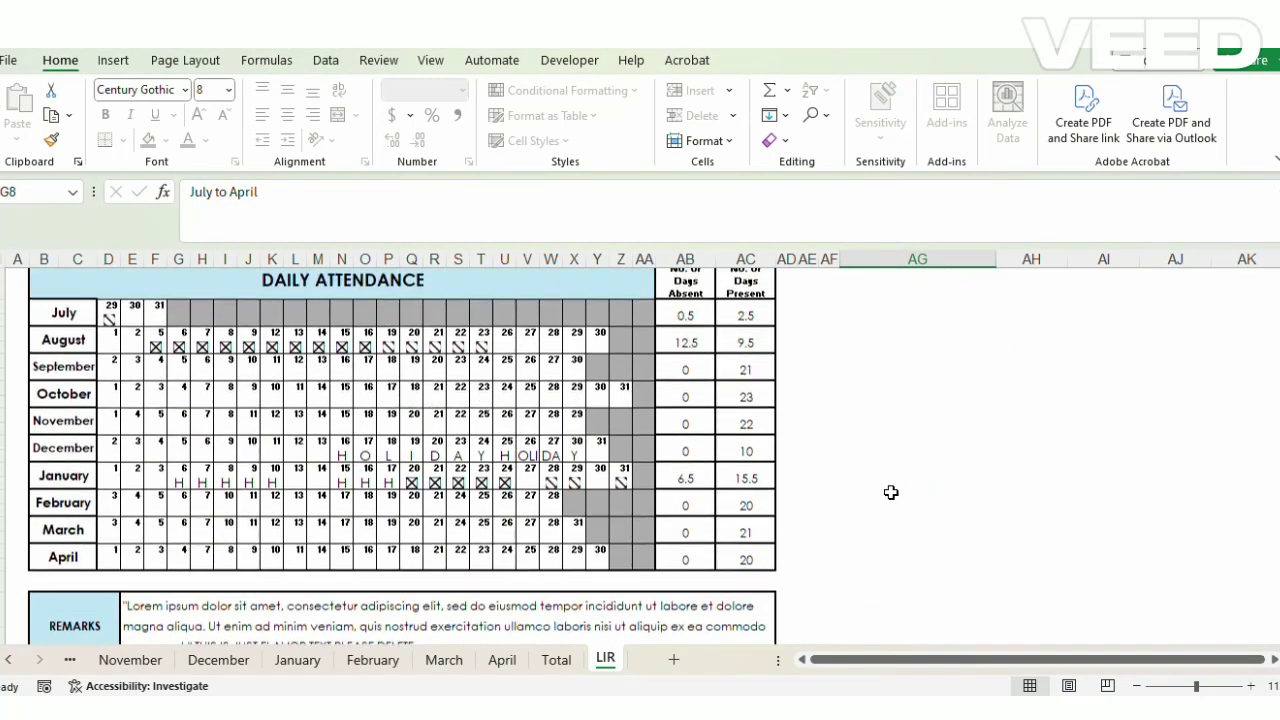
Step: Set the record card's Show only range to July and open the Data sheet
key(alt+Down)
click(889, 452)
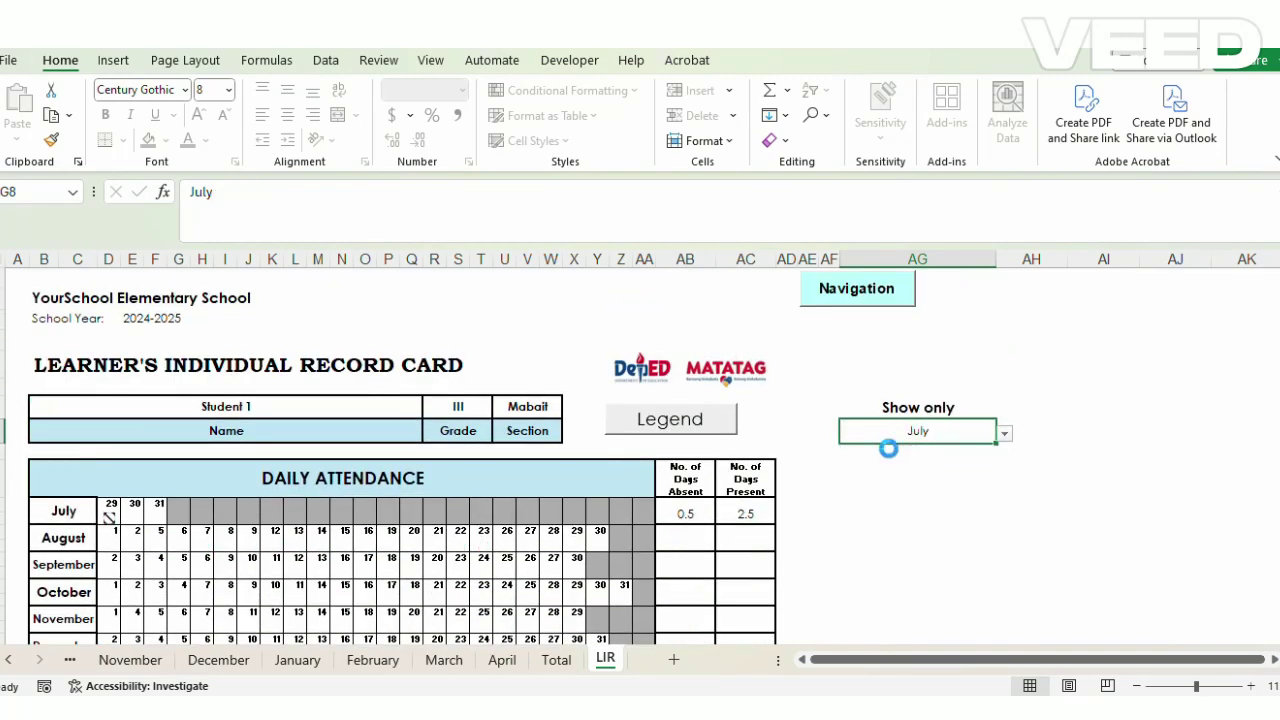
click(862, 299)
click(410, 306)
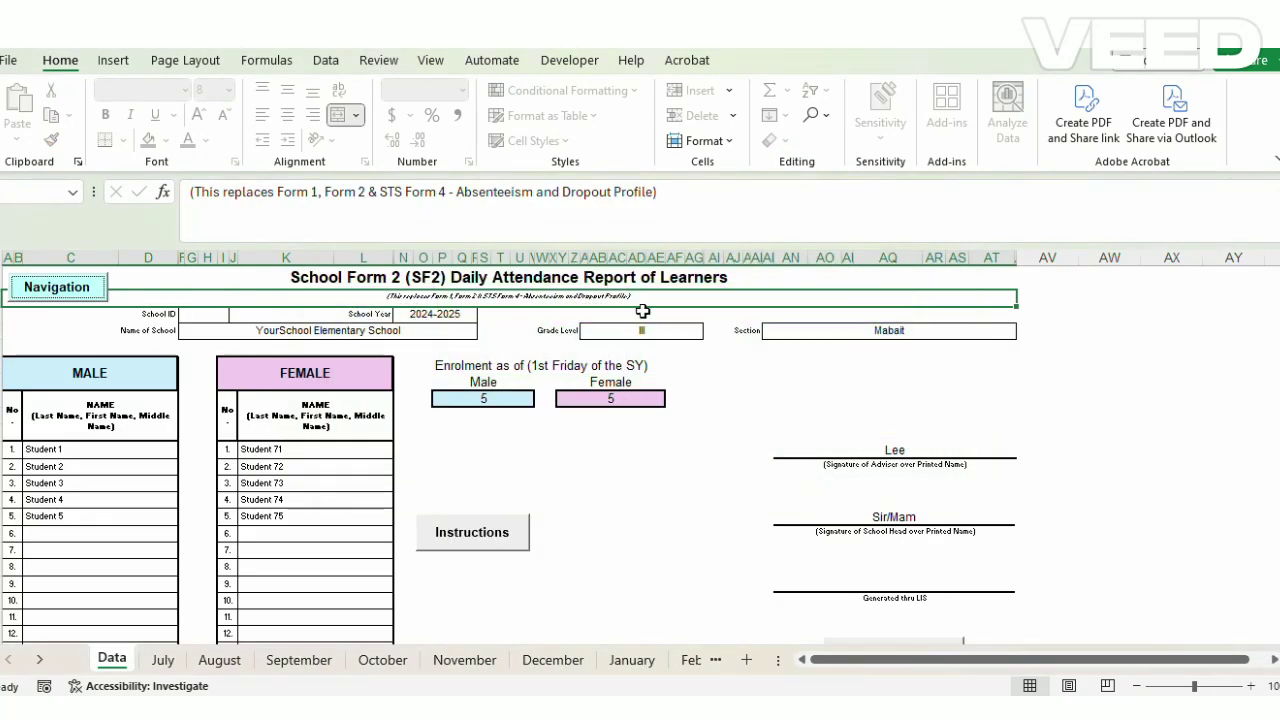
Step: Look over the Data sheet and view the For Inquiry information
scroll(620, 408, down, 3)
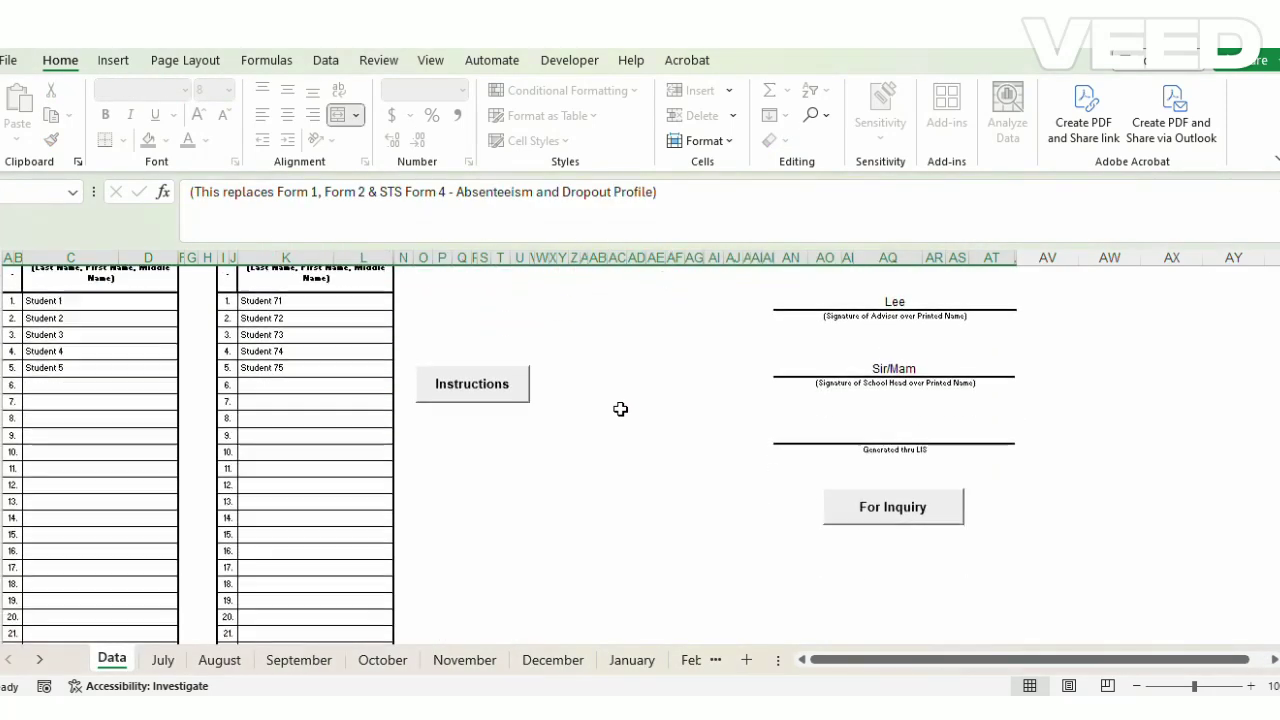
scroll(624, 412, up, 3)
scroll(624, 412, down, 2)
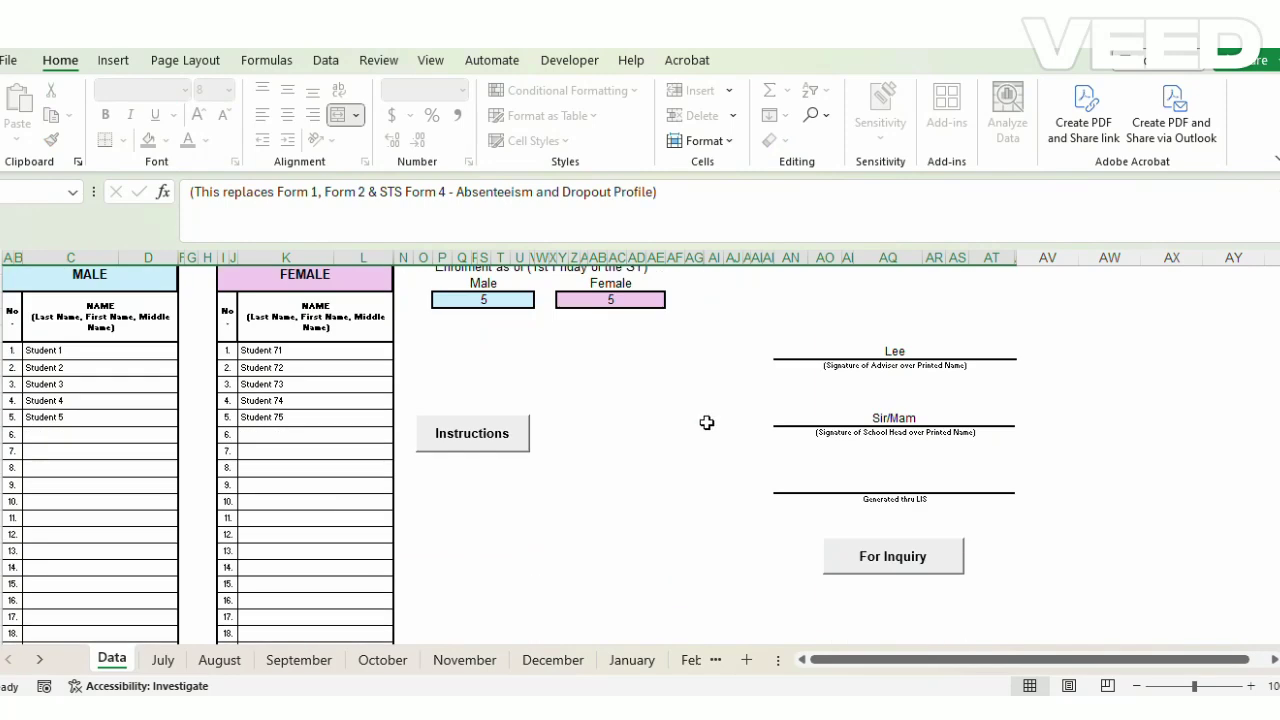
click(846, 560)
click(764, 431)
scroll(760, 435, up, 2)
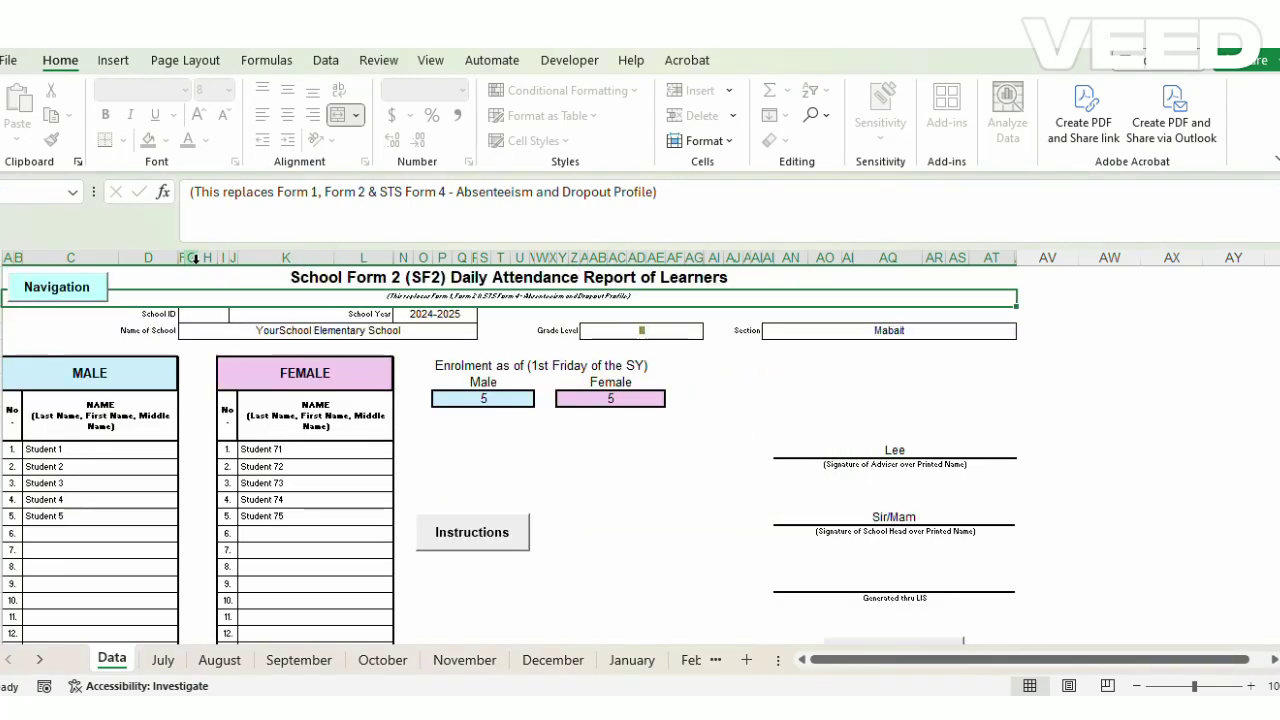